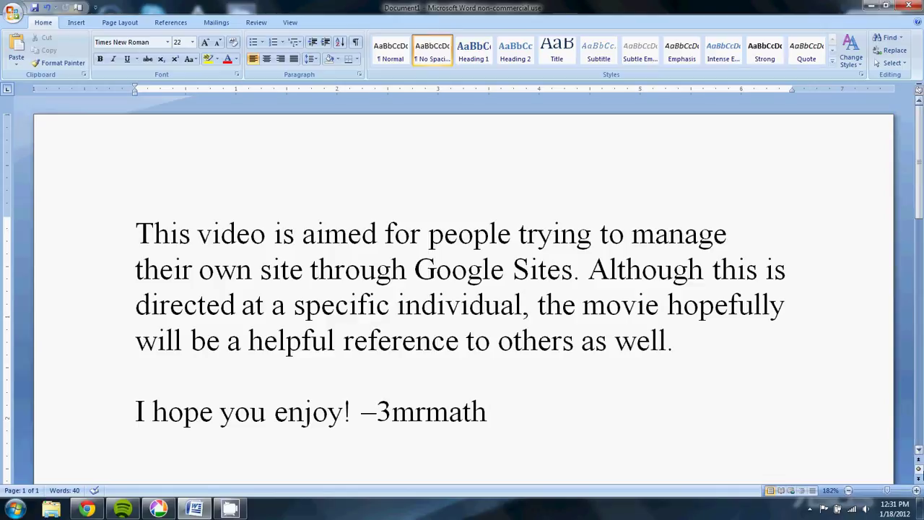
# Switch to Chrome and sign in to the Google account with the saved credentials.
pyautogui.click(871, 6)
pyautogui.click(96, 511)
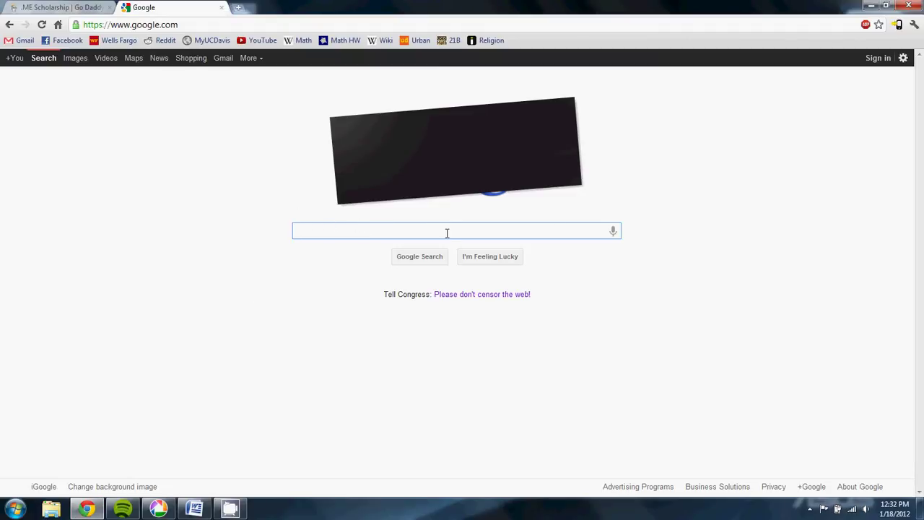
pyautogui.click(880, 59)
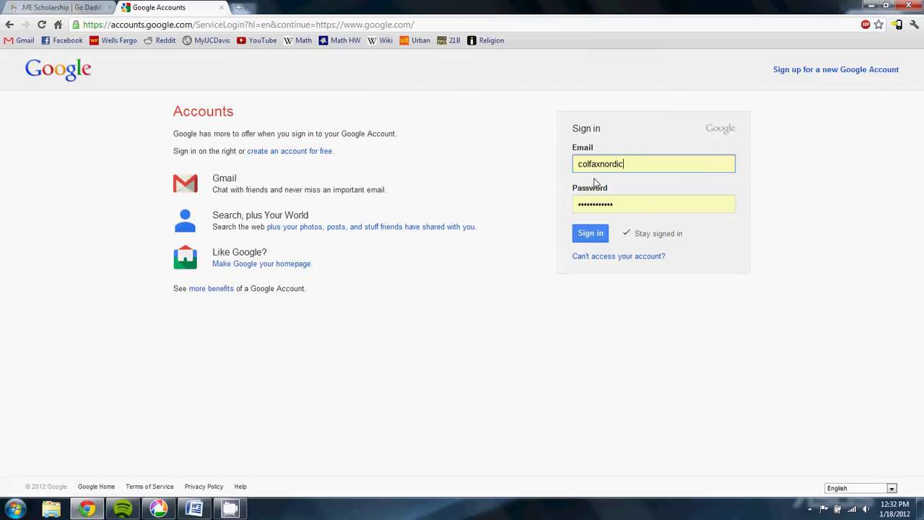
pyautogui.click(590, 234)
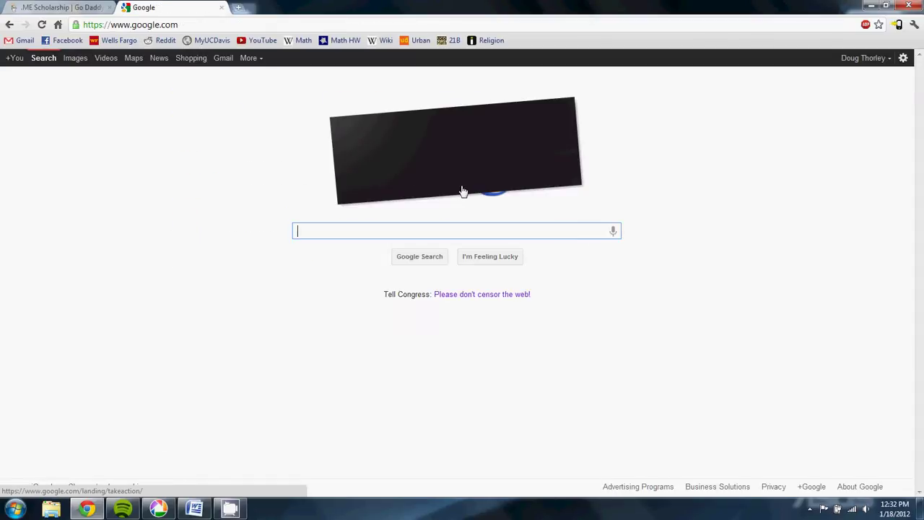
# Go to Google Sites and open the Colfax Nordic site.
pyautogui.click(251, 58)
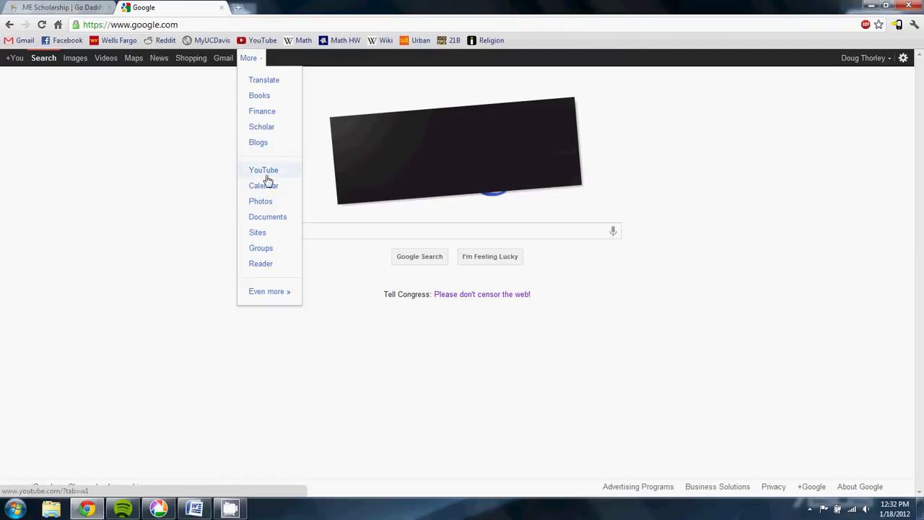
pyautogui.click(260, 235)
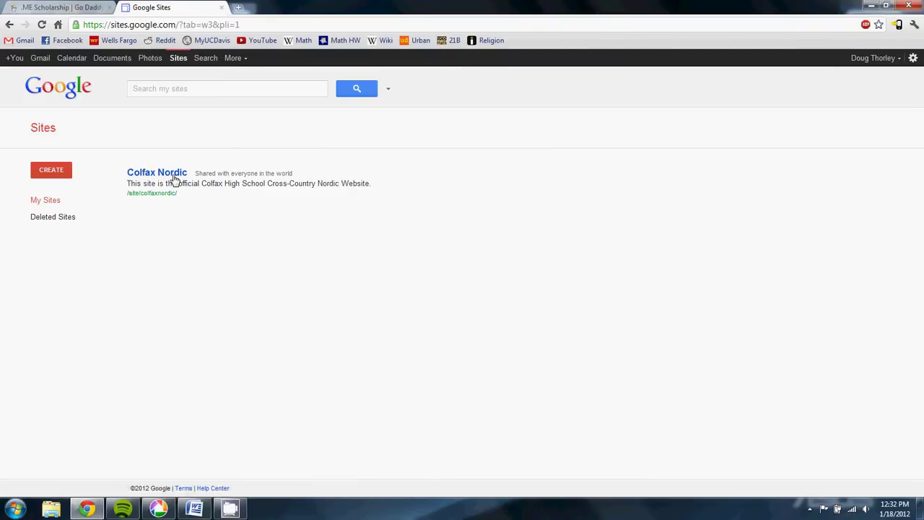
pyautogui.click(174, 180)
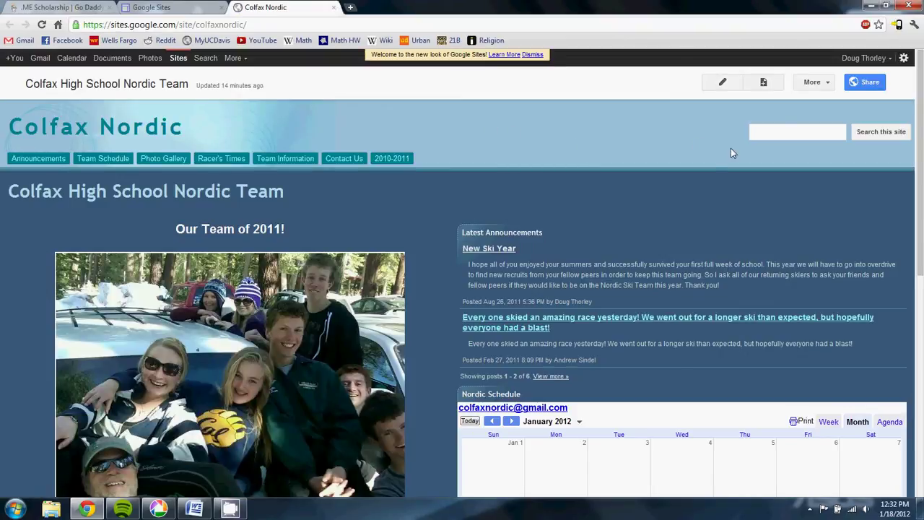
# Examine the site's home page, including the team photo, the latest announcements and the Nordic Schedule calendar.
pyautogui.scroll(-3, 469, 176)
pyautogui.scroll(3, 433, 175)
pyautogui.scroll(-3, 432, 214)
pyautogui.scroll(3, 425, 211)
pyautogui.scroll(-1, 530, 243)
pyautogui.scroll(-1, 531, 243)
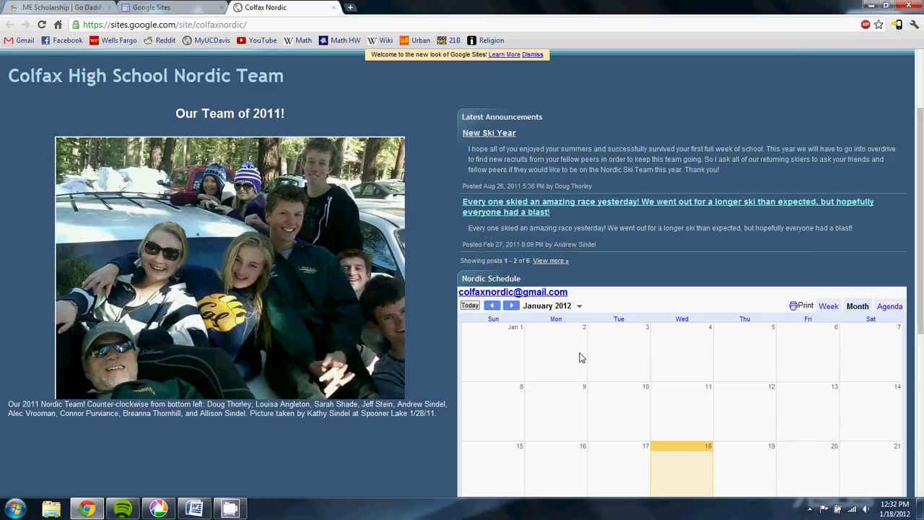
pyautogui.scroll(-1, 581, 357)
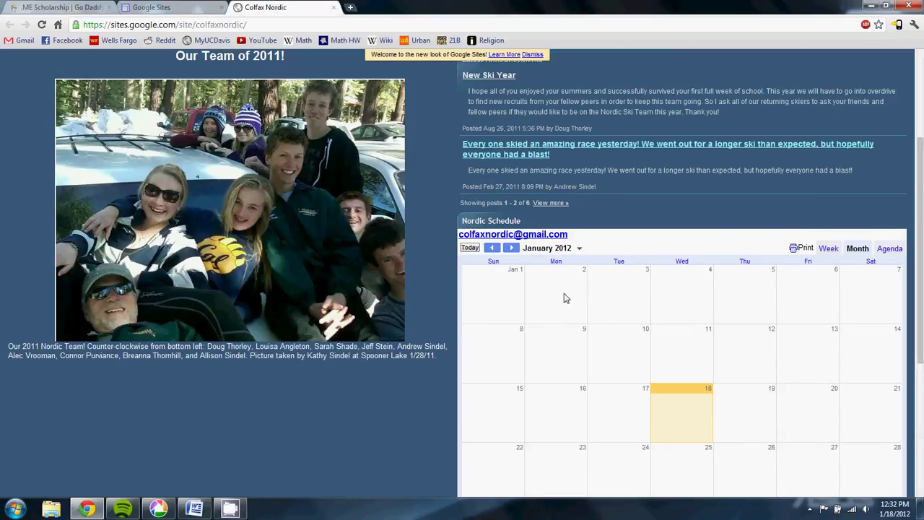
pyautogui.scroll(2, 593, 301)
pyautogui.scroll(1, 649, 201)
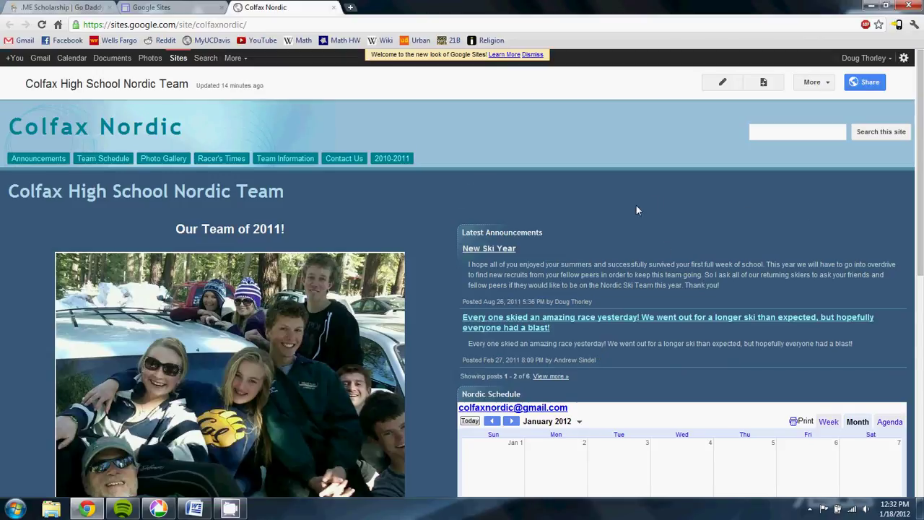
pyautogui.scroll(-1, 643, 265)
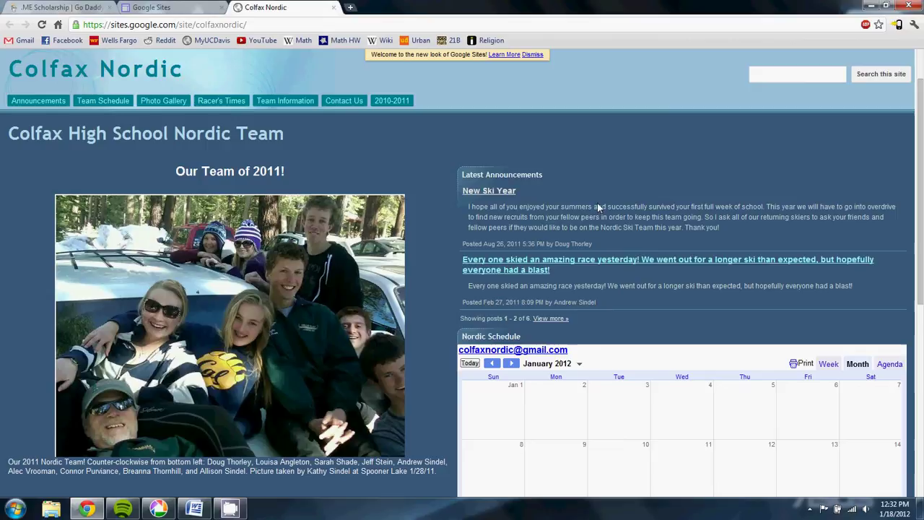
pyautogui.scroll(1, 578, 217)
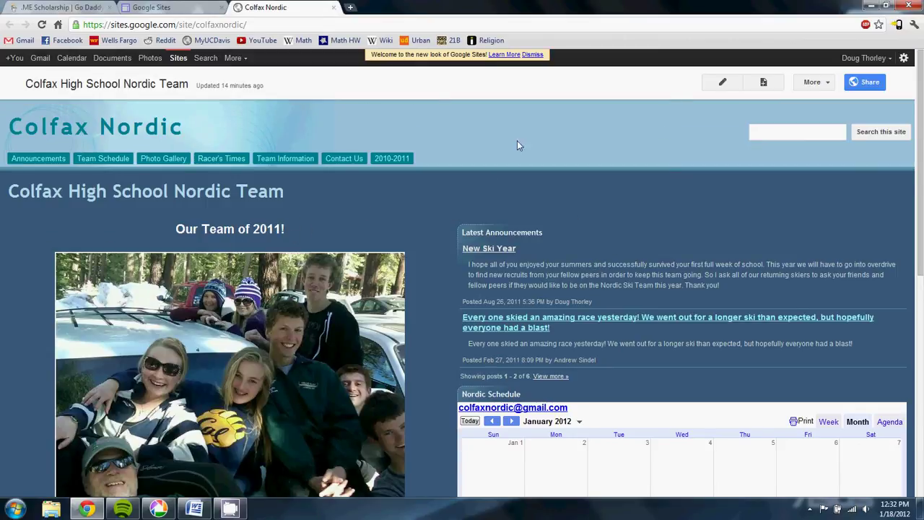
# Open the Colfax High School Nordic Team page for editing and look over its editable content.
pyautogui.click(722, 82)
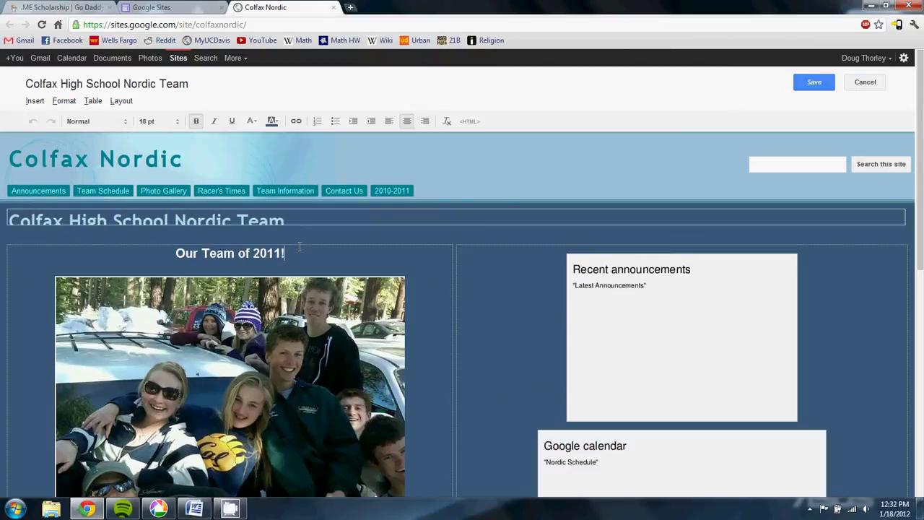
pyautogui.write('!')
pyautogui.press('BackSpace')
pyautogui.scroll(-5, 297, 247)
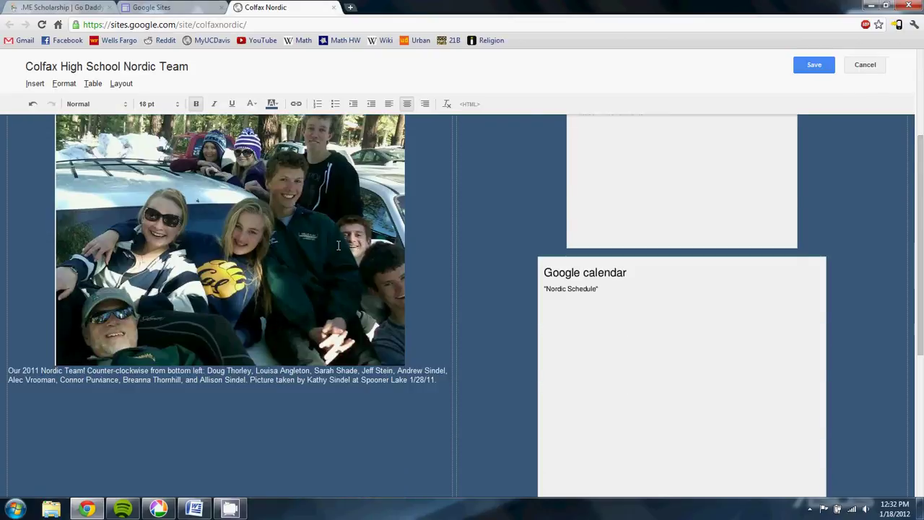
pyautogui.scroll(3, 297, 247)
pyautogui.scroll(-4, 303, 246)
pyautogui.scroll(7, 303, 246)
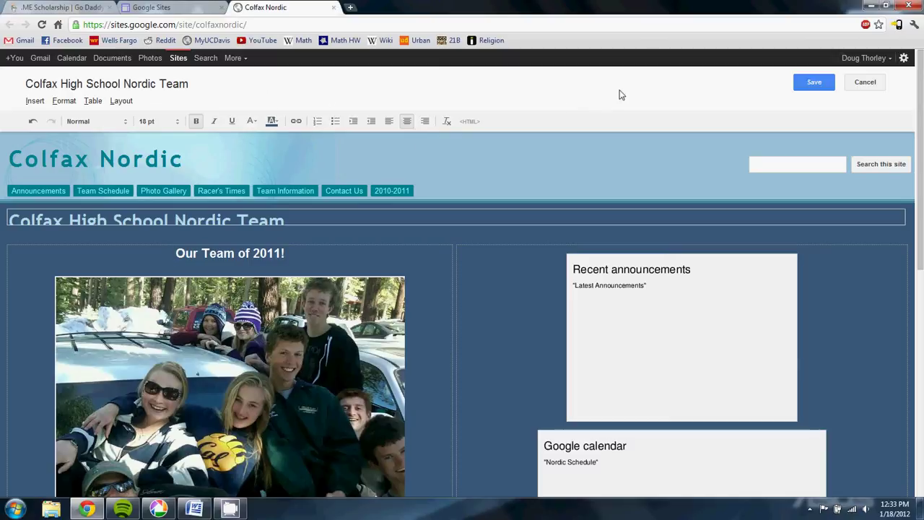
# Insert a Picasa photo of a skier from the Nordic 10-11 album above the "Our Team of 2011!" heading.
pyautogui.click(34, 103)
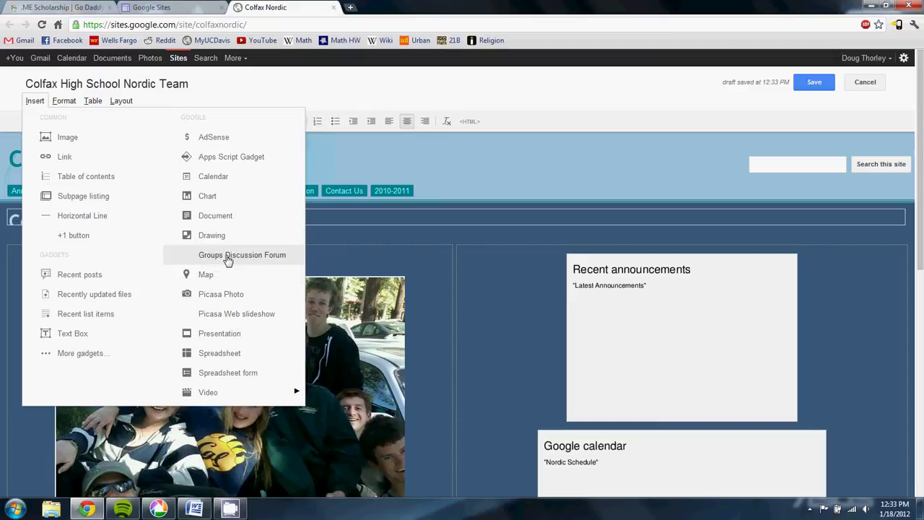
pyautogui.click(229, 294)
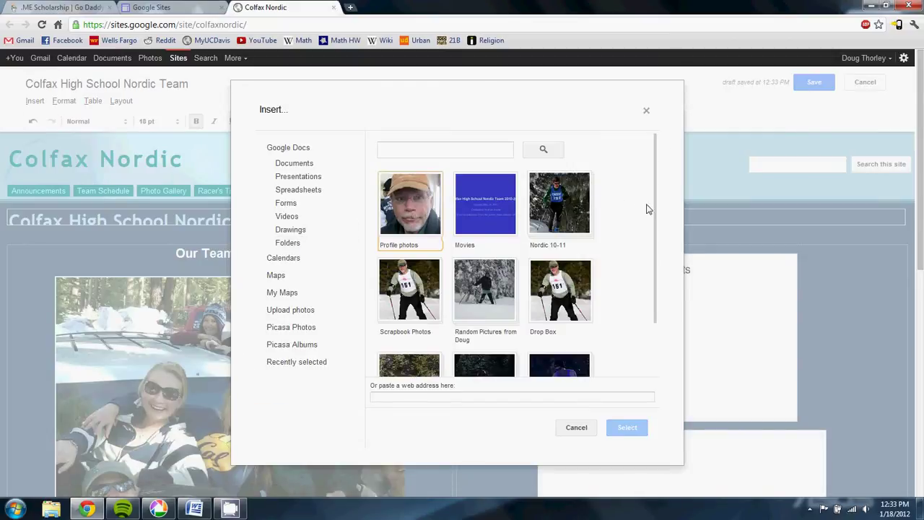
pyautogui.scroll(-2, 655, 217)
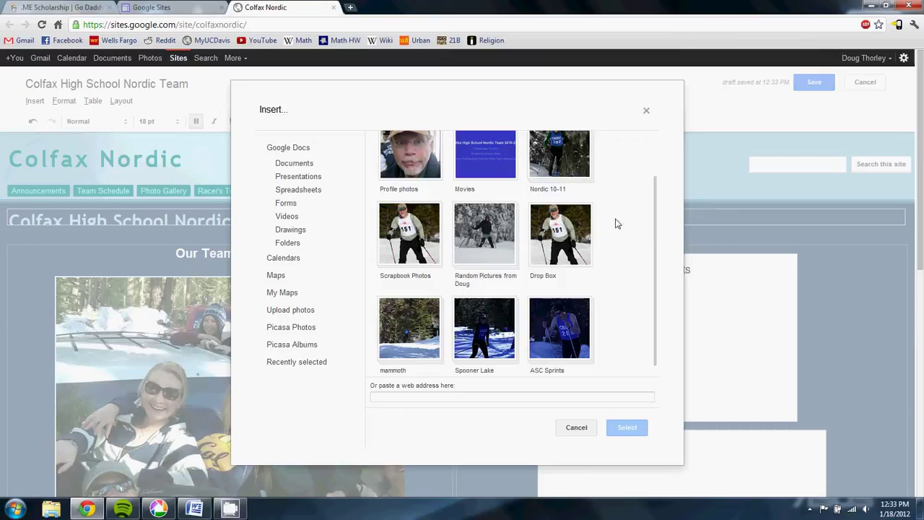
pyautogui.scroll(2, 656, 251)
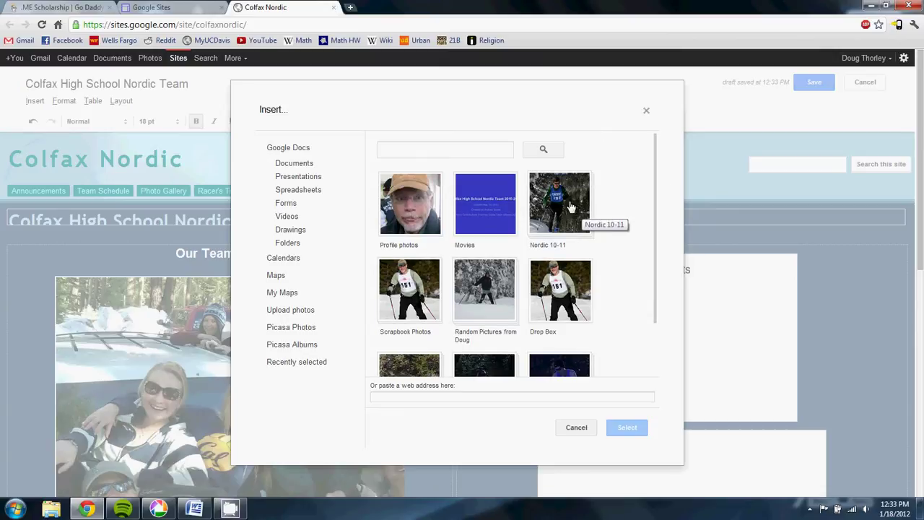
pyautogui.click(570, 208)
pyautogui.moveTo(657, 208); pyautogui.dragTo(645, 255)
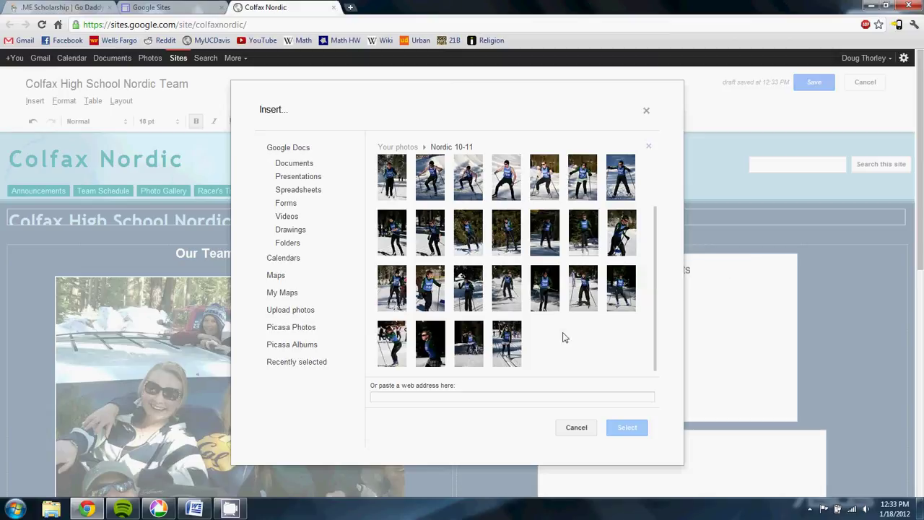
pyautogui.click(403, 234)
pyautogui.click(625, 427)
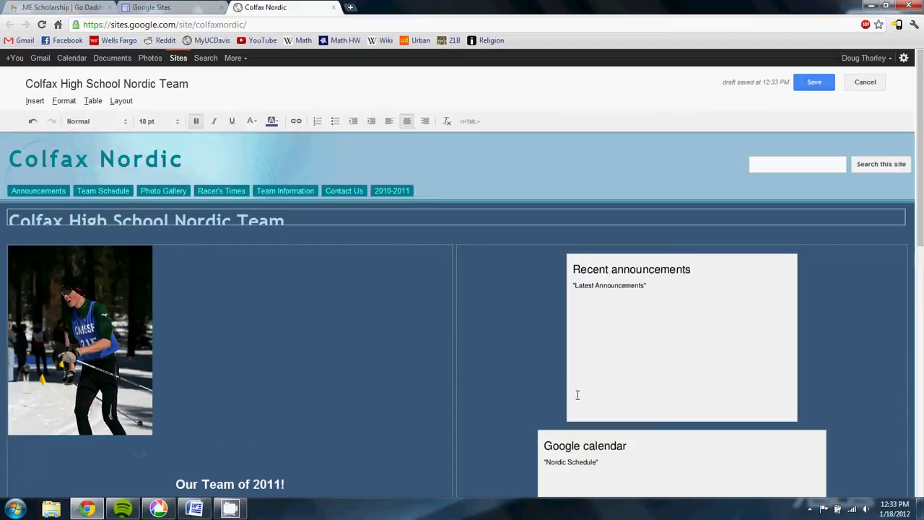
# Try centre and right alignment on the inserted skier photo, and reduce its size to medium and small.
pyautogui.scroll(-3, 23, 286)
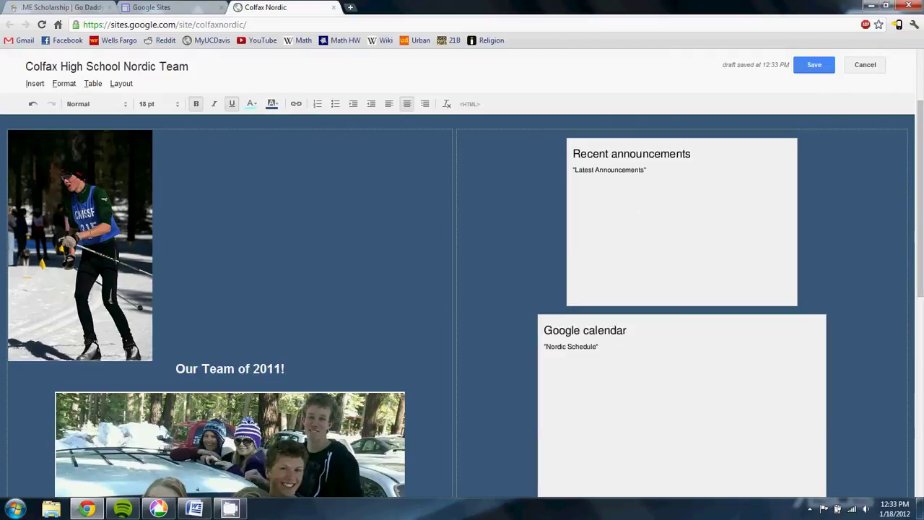
pyautogui.click(84, 204)
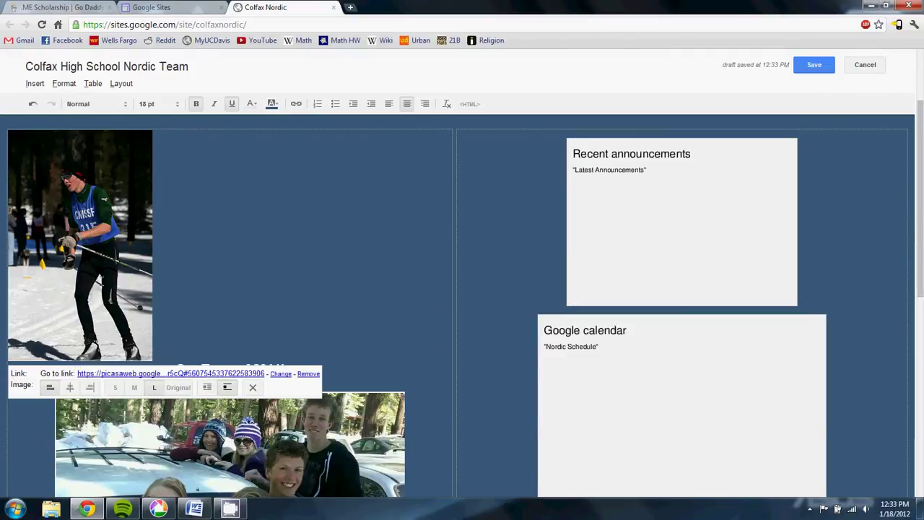
pyautogui.click(70, 387)
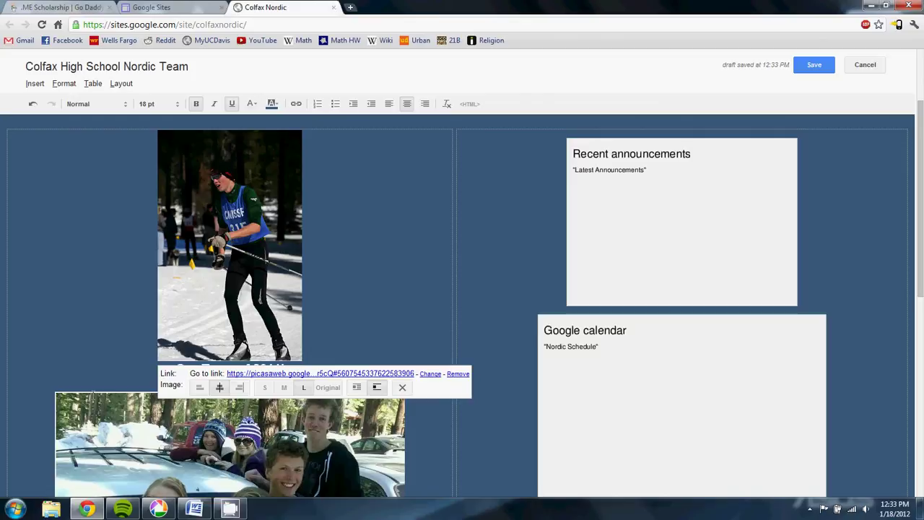
pyautogui.click(240, 387)
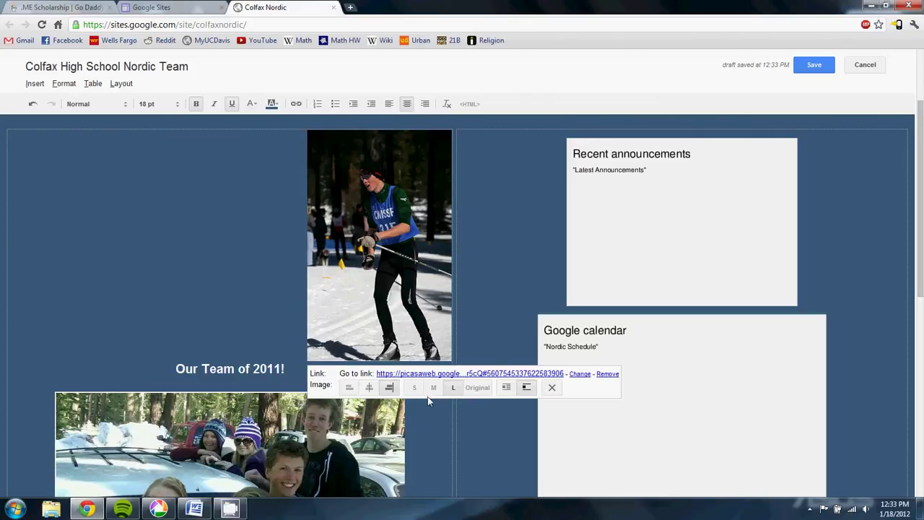
pyautogui.click(432, 387)
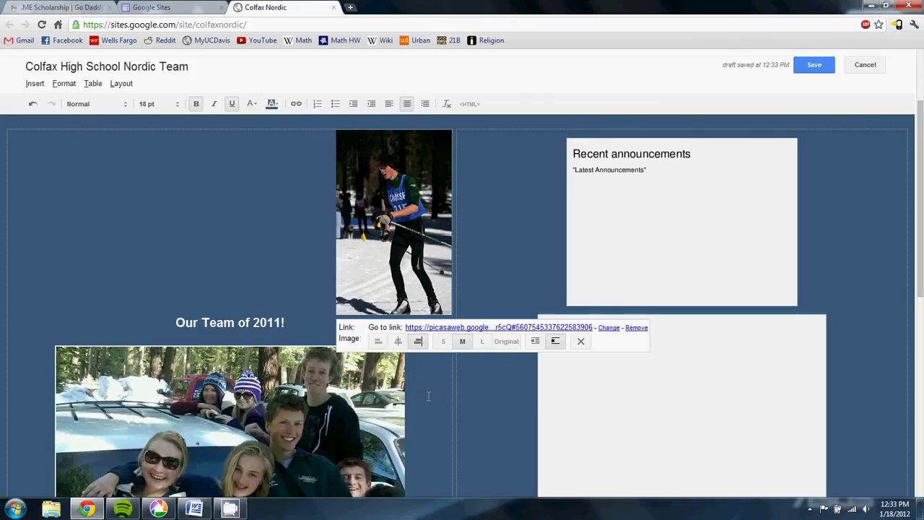
pyautogui.click(443, 340)
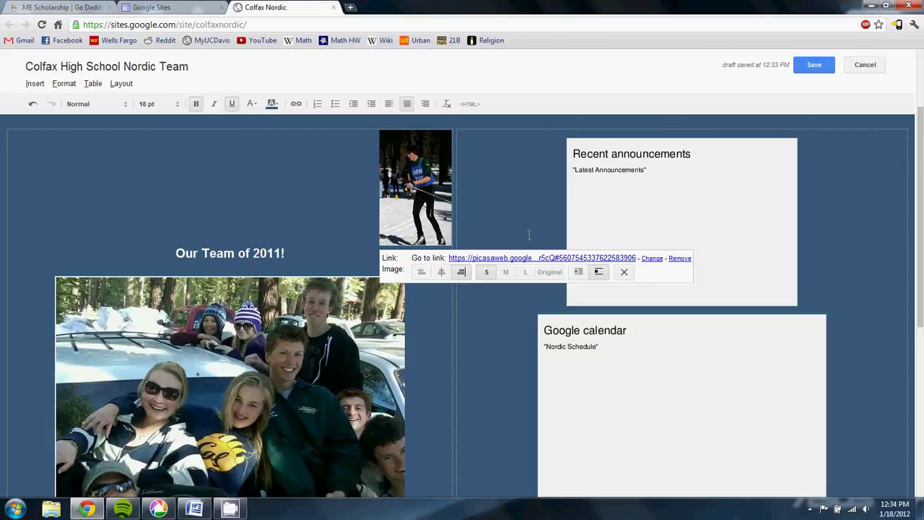
# Remove the inserted skier photo from the page.
pyautogui.click(624, 273)
pyautogui.scroll(3, 286, 179)
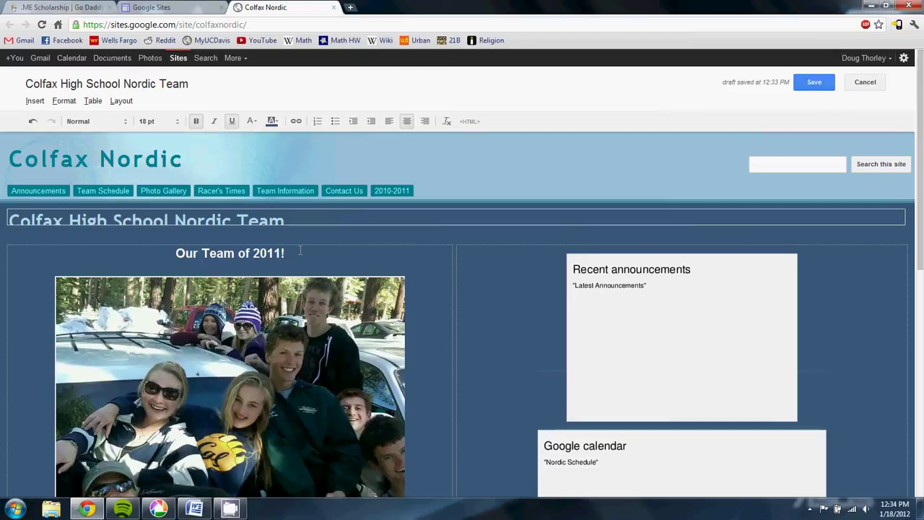
pyautogui.scroll(-7, 375, 238)
pyautogui.scroll(4, 458, 216)
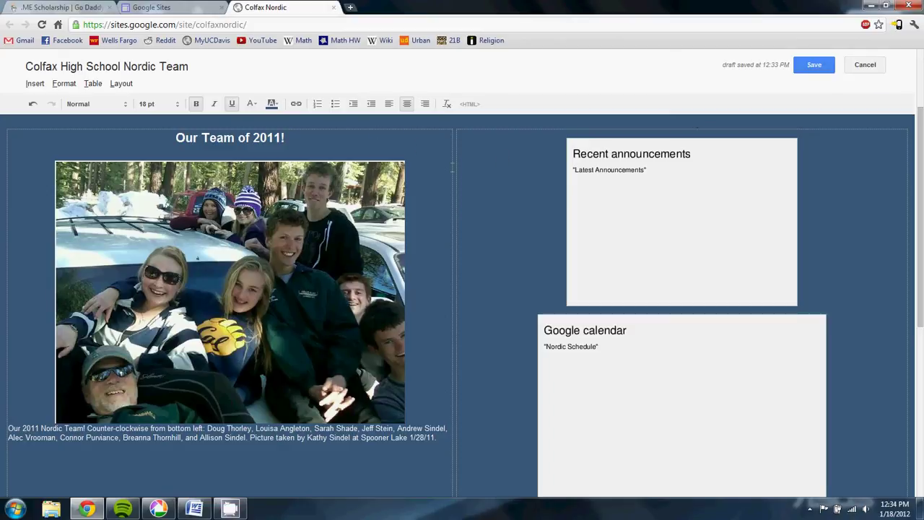
# View the properties of the Recent announcements gadget and close them without making changes.
pyautogui.click(627, 185)
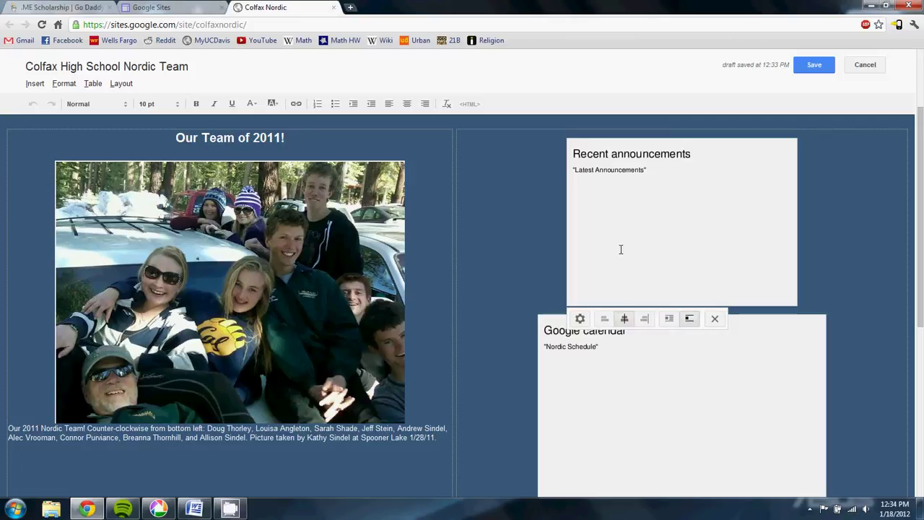
pyautogui.click(579, 318)
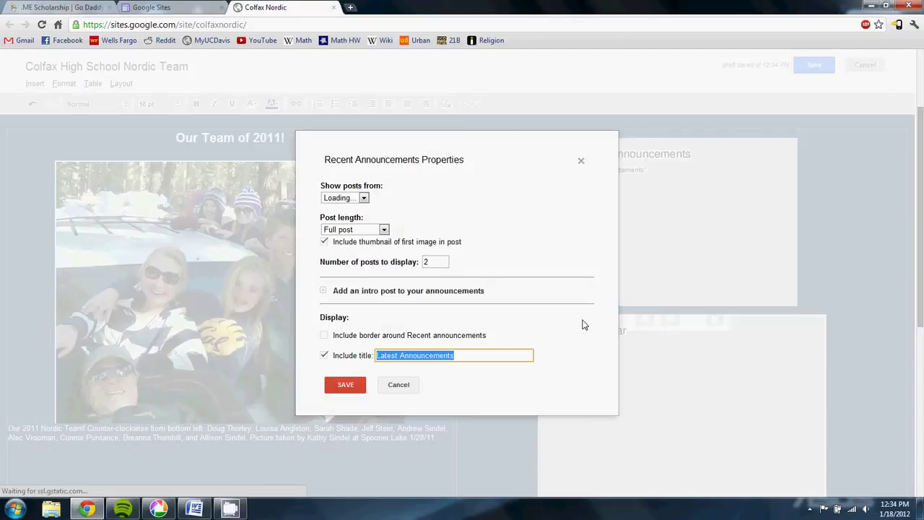
pyautogui.click(581, 161)
pyautogui.click(695, 262)
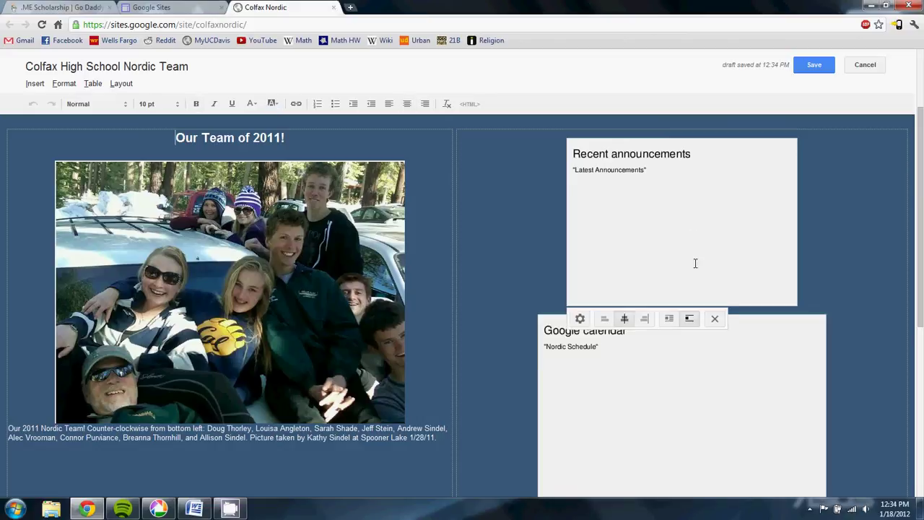
pyautogui.click(503, 202)
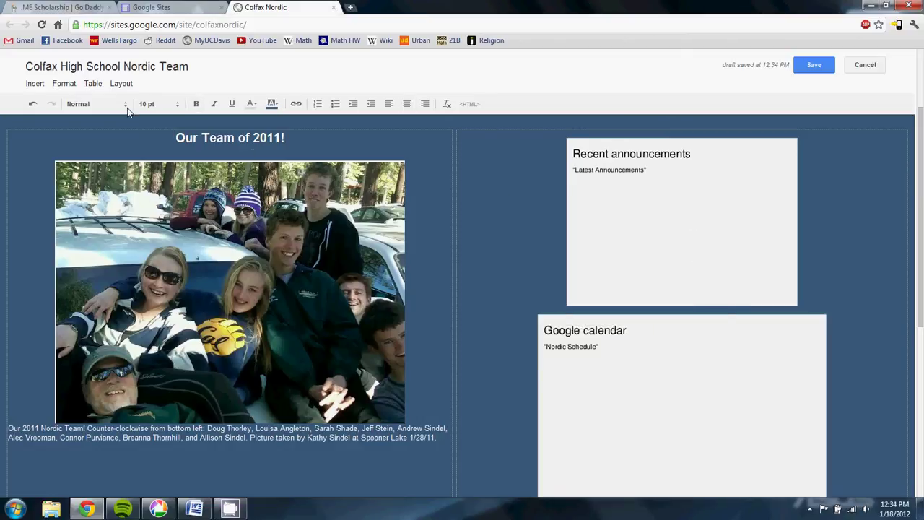
pyautogui.click(32, 85)
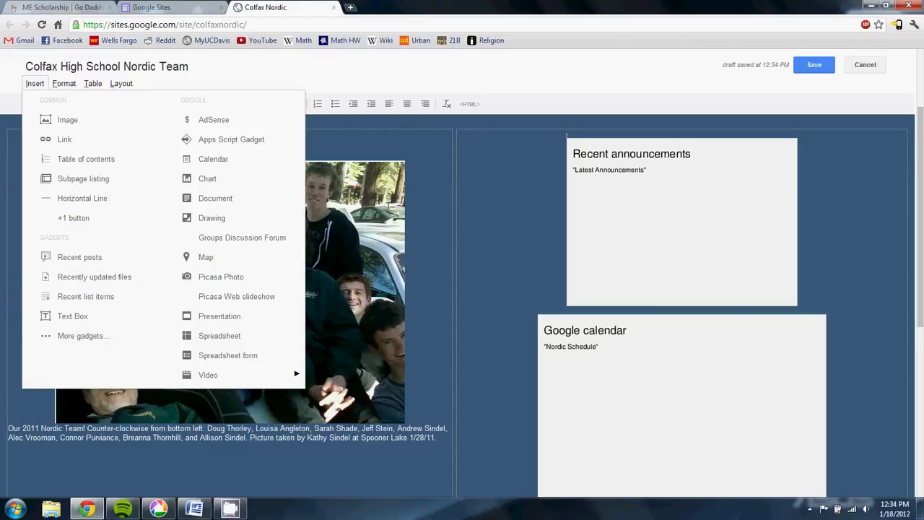
pyautogui.click(505, 196)
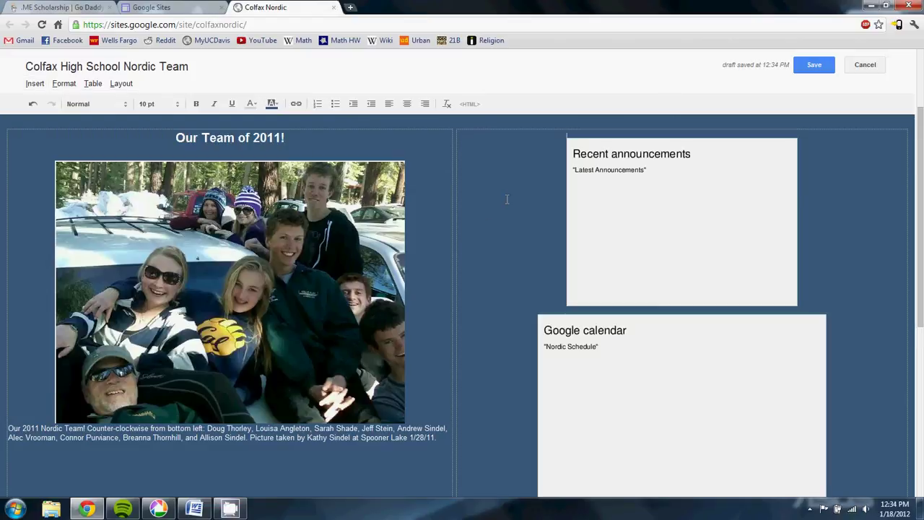
# Check the page layout once more and save the edited home page.
pyautogui.scroll(-5, 505, 196)
pyautogui.scroll(5, 420, 300)
pyautogui.click(814, 68)
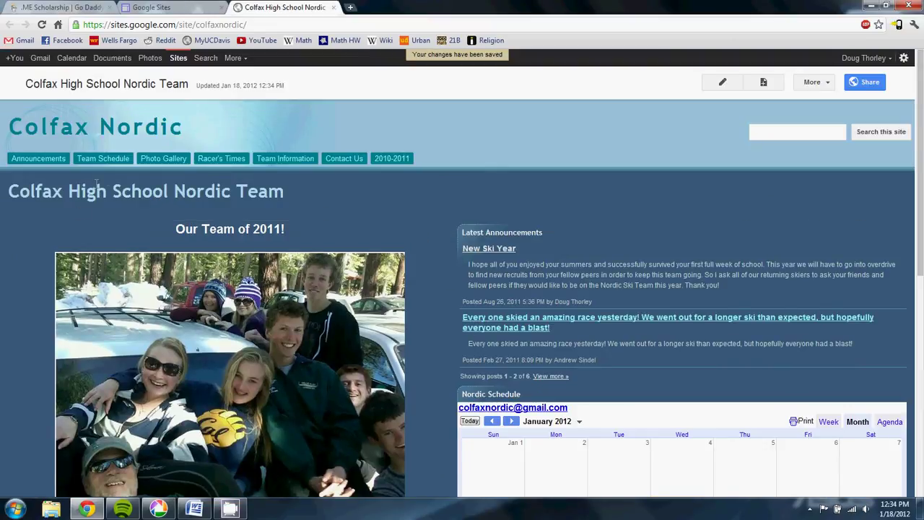
# Create a new post on the Announcements page titled "Post Awesome" with the body text "Details".
pyautogui.click(49, 166)
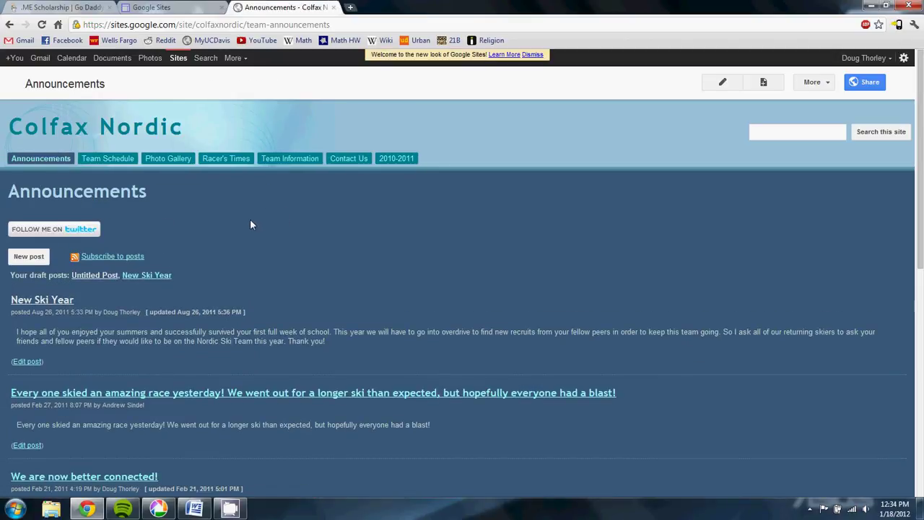
pyautogui.click(28, 264)
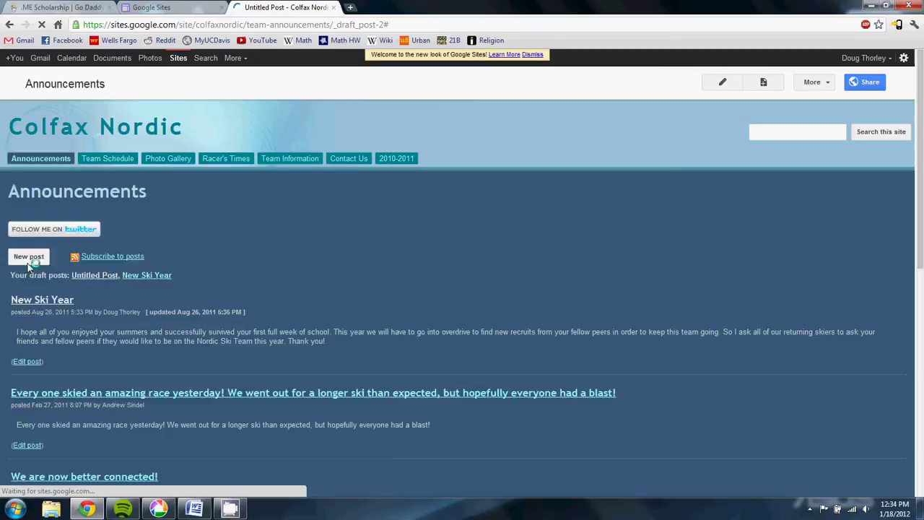
pyautogui.moveTo(143, 220); pyautogui.dragTo(10, 231)
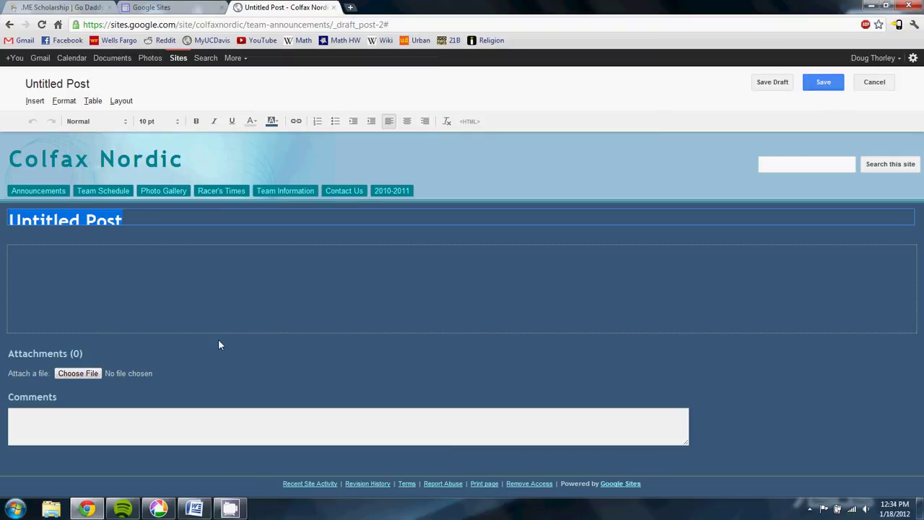
pyautogui.write('Post A')
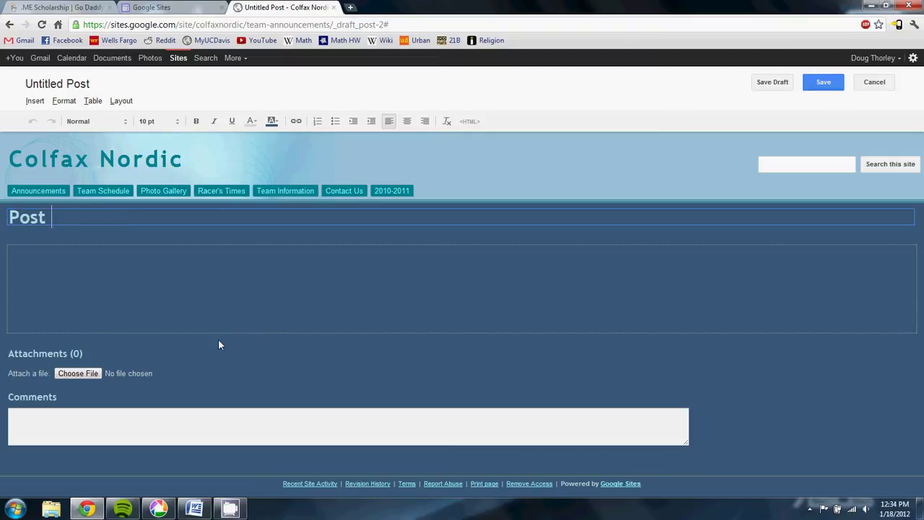
pyautogui.write('wesome')
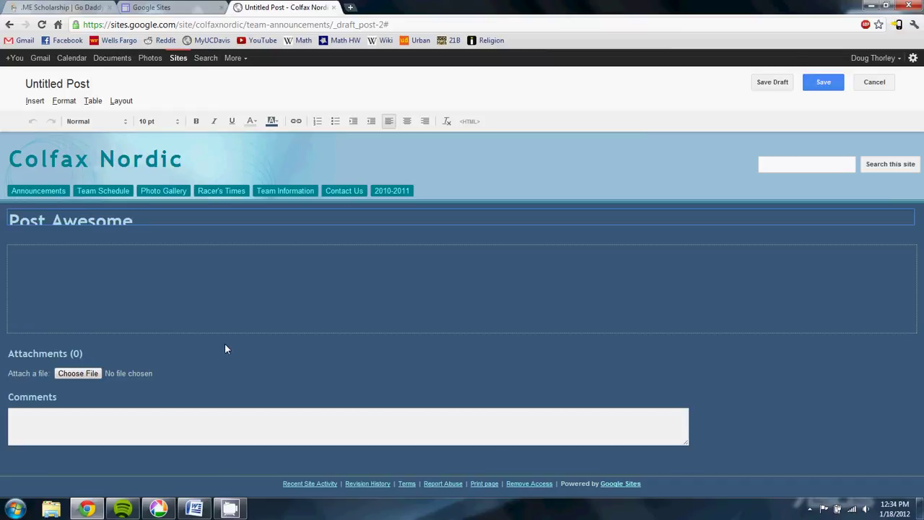
pyautogui.click(146, 298)
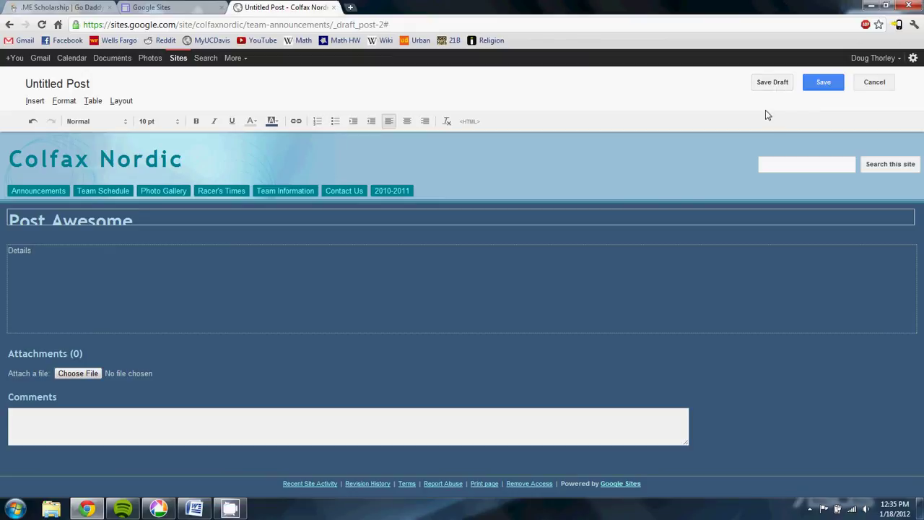
# Discard the unsaved announcement post and return to the Announcements page.
pyautogui.click(823, 84)
pyautogui.click(874, 82)
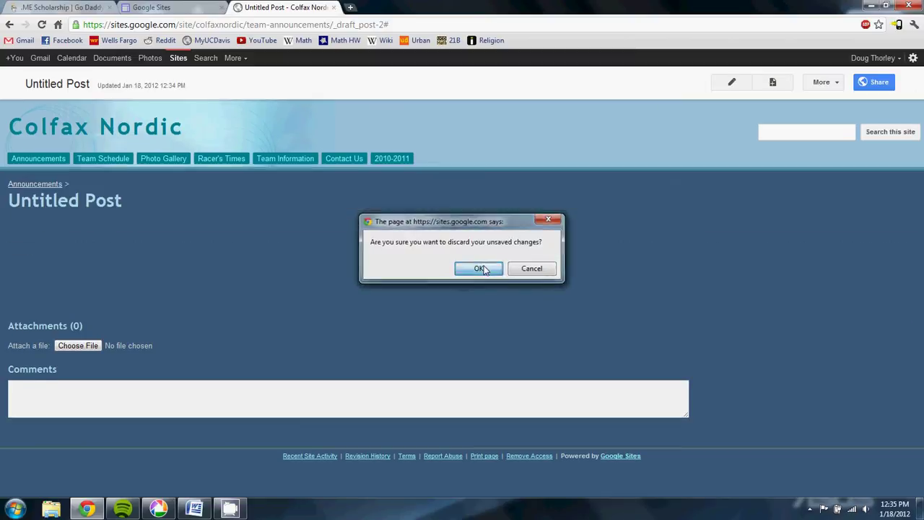
pyautogui.click(479, 269)
pyautogui.click(22, 158)
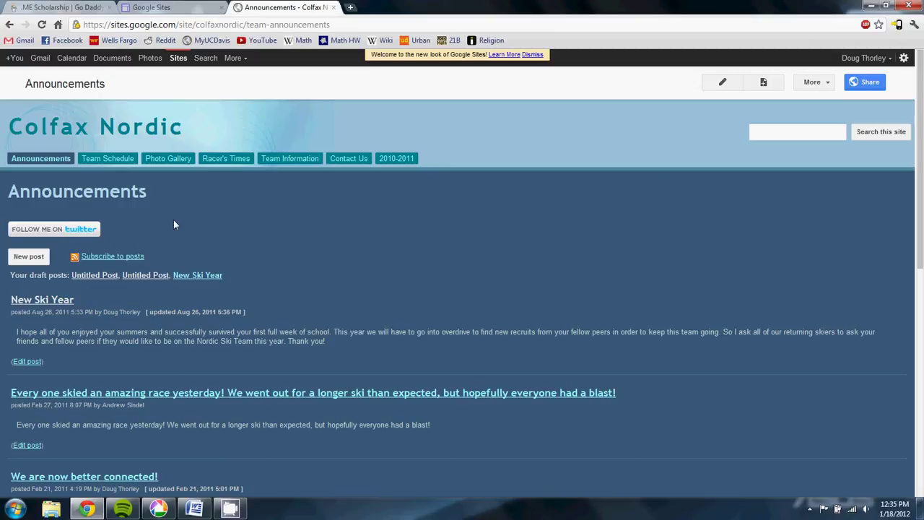
pyautogui.click(126, 160)
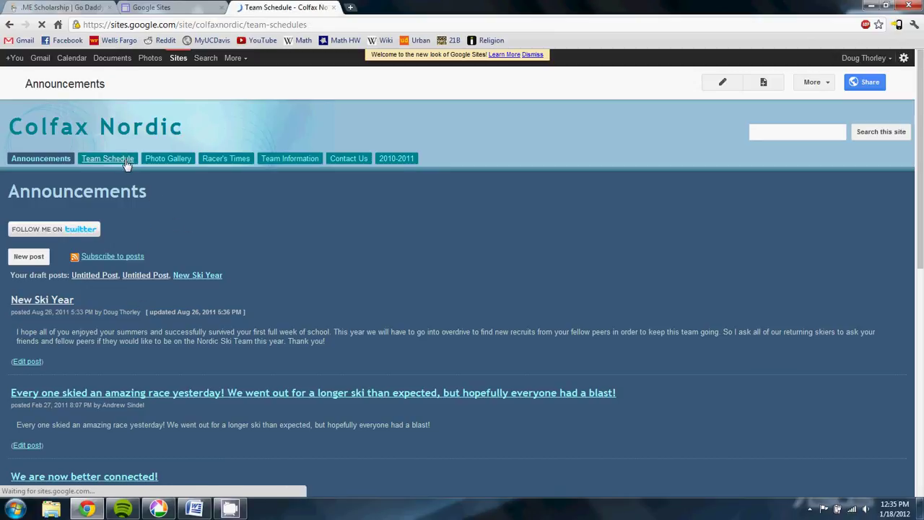
pyautogui.scroll(-1, 220, 245)
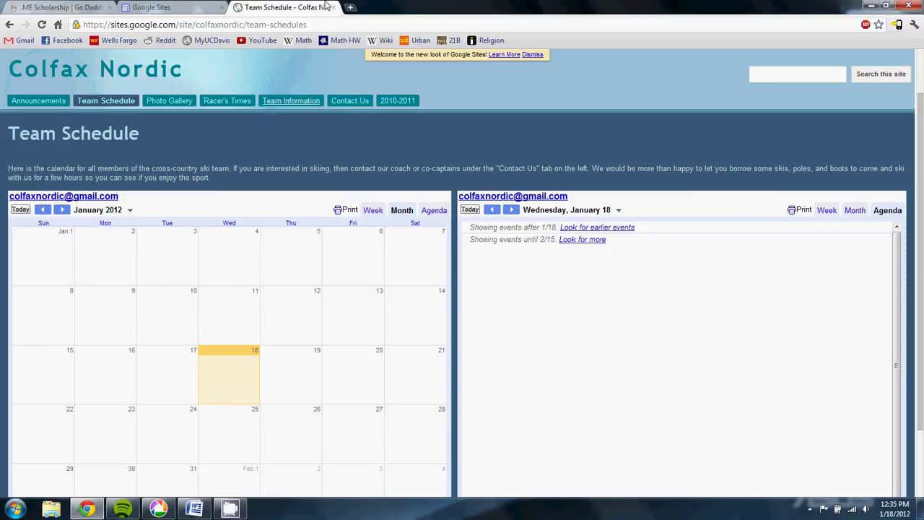
pyautogui.click(350, 8)
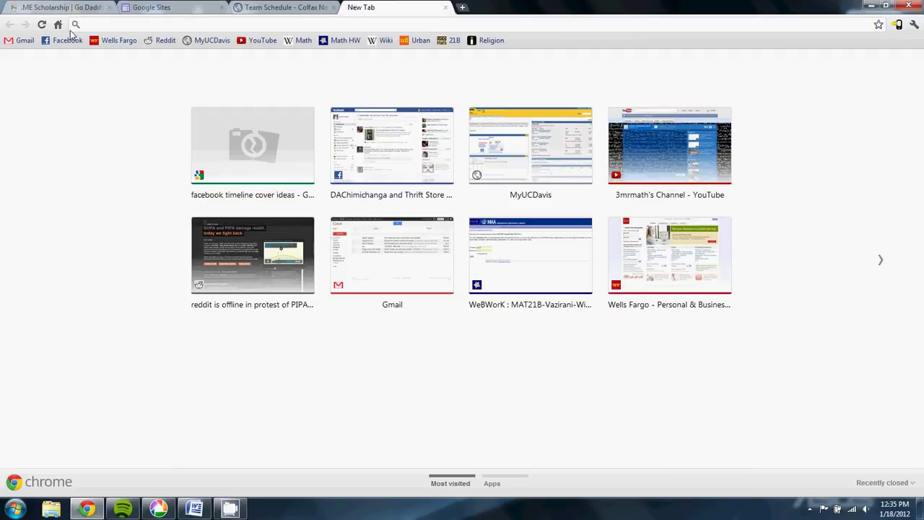
pyautogui.write('www.google.com')
pyautogui.press('Return')
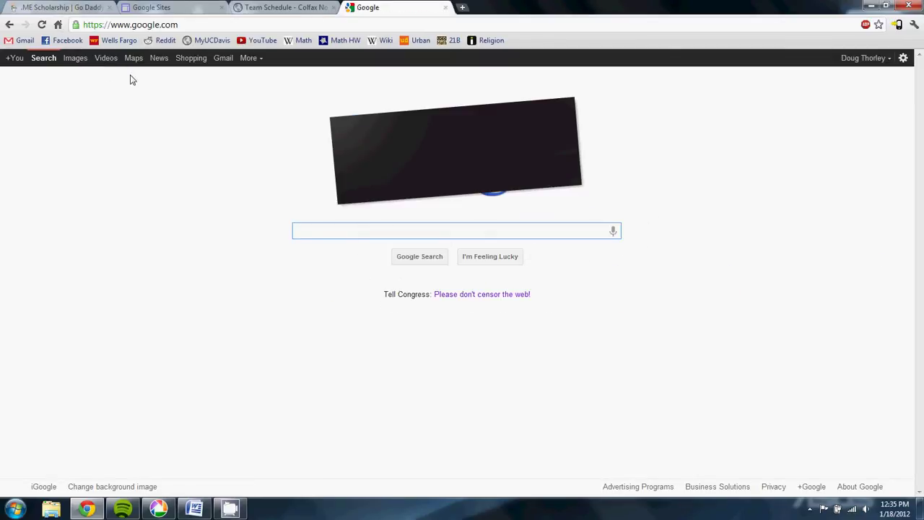
pyautogui.click(249, 59)
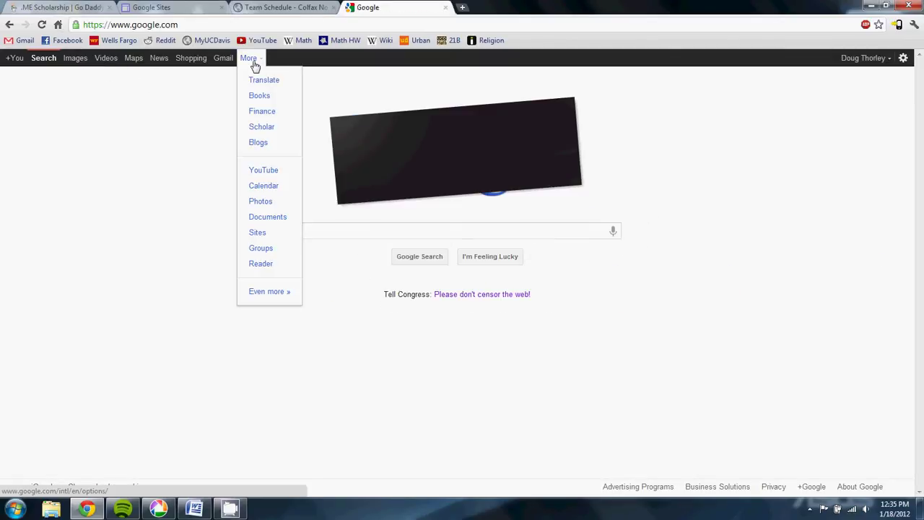
pyautogui.click(268, 186)
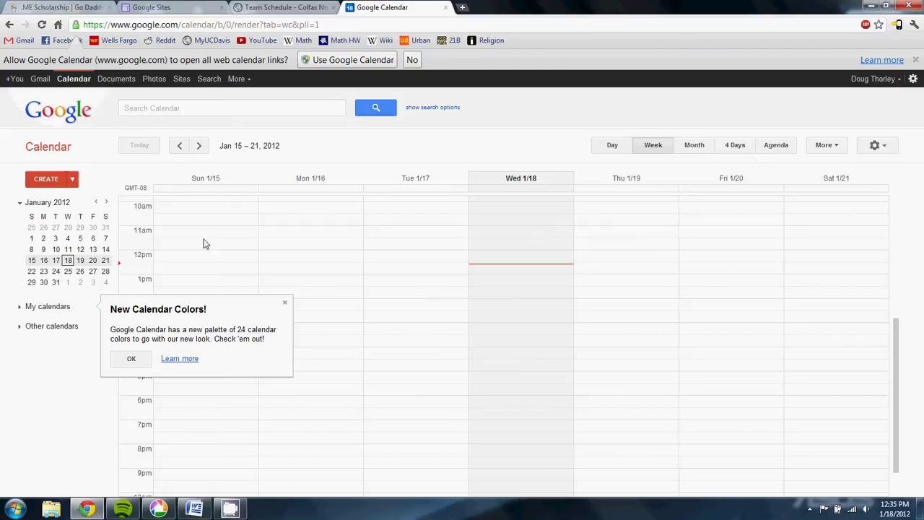
# View the details form for a new event on January 18, 2012, and close Google Calendar without saving it.
pyautogui.click(511, 277)
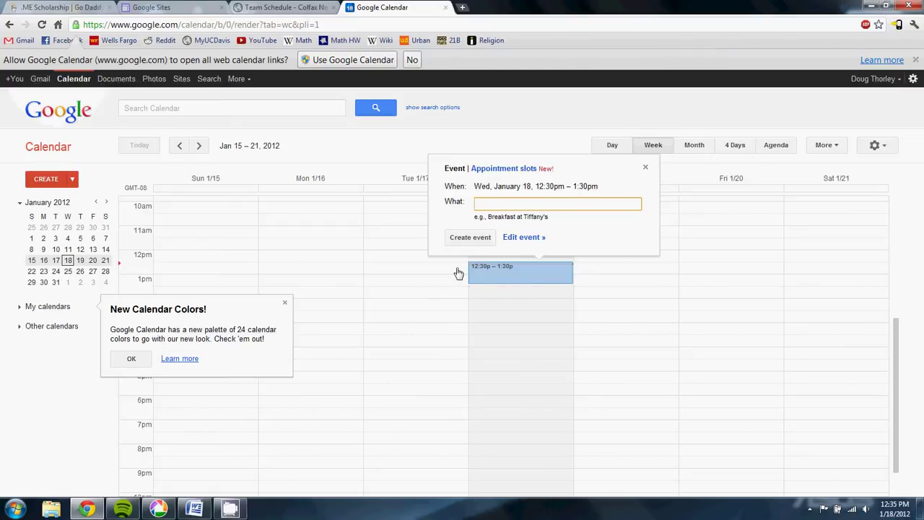
pyautogui.click(50, 186)
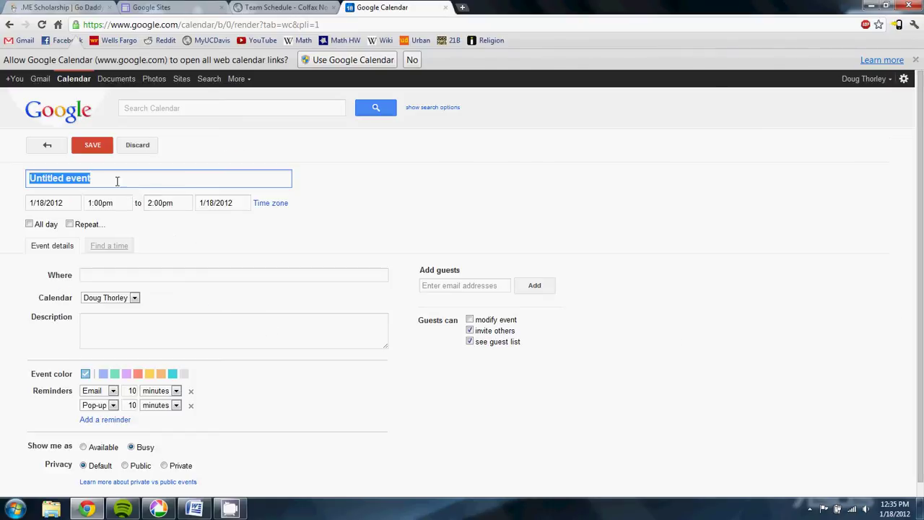
pyautogui.scroll(-1, 152, 252)
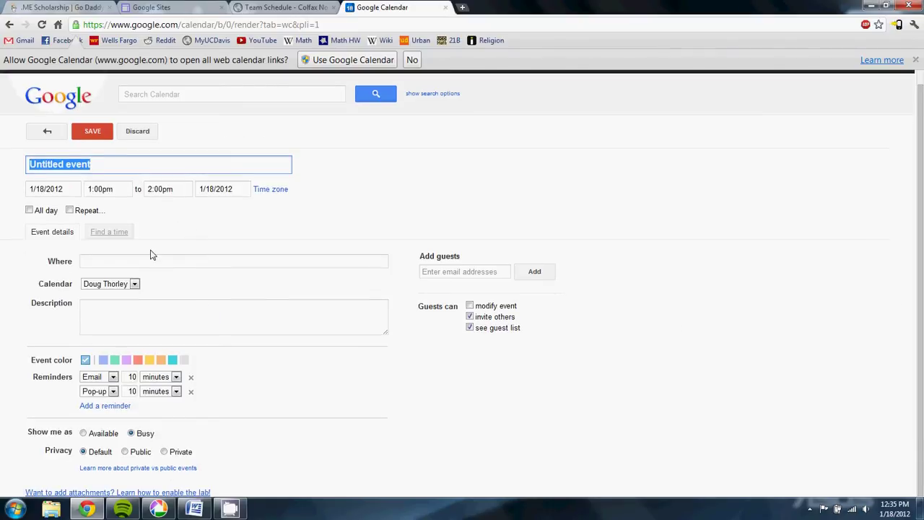
pyautogui.click(446, 9)
# Look over the Team Schedule page, the Photo Gallery page and the Photo Gallery 2010-2011 page with its slideshows.
pyautogui.scroll(-1, 482, 257)
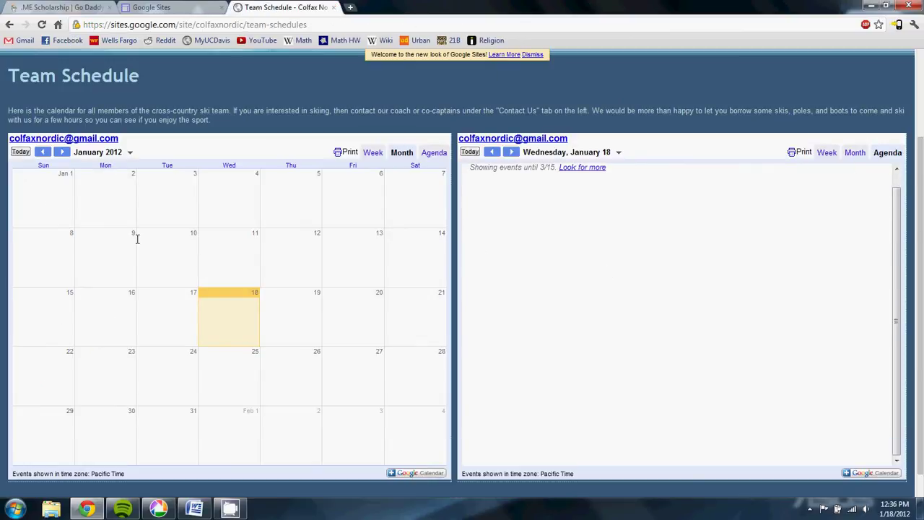
pyautogui.scroll(2, 254, 205)
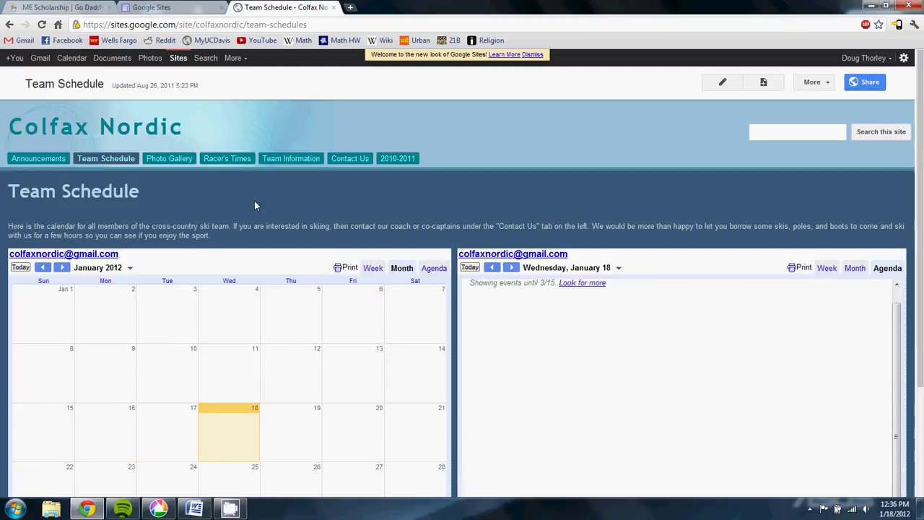
pyautogui.click(180, 161)
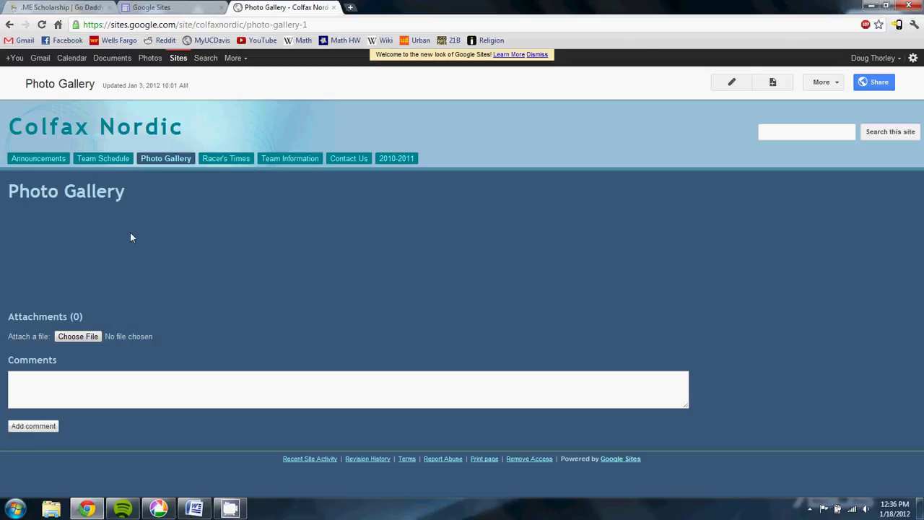
pyautogui.moveTo(396, 162)
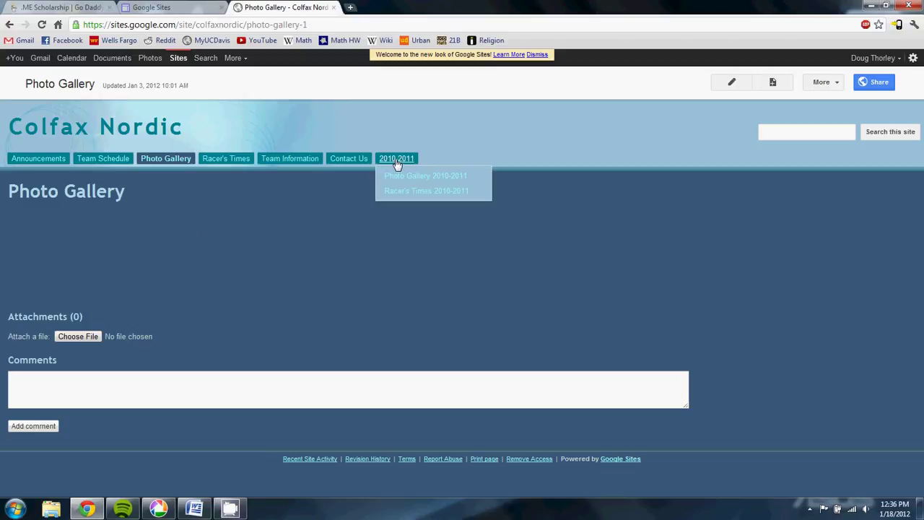
pyautogui.click(407, 176)
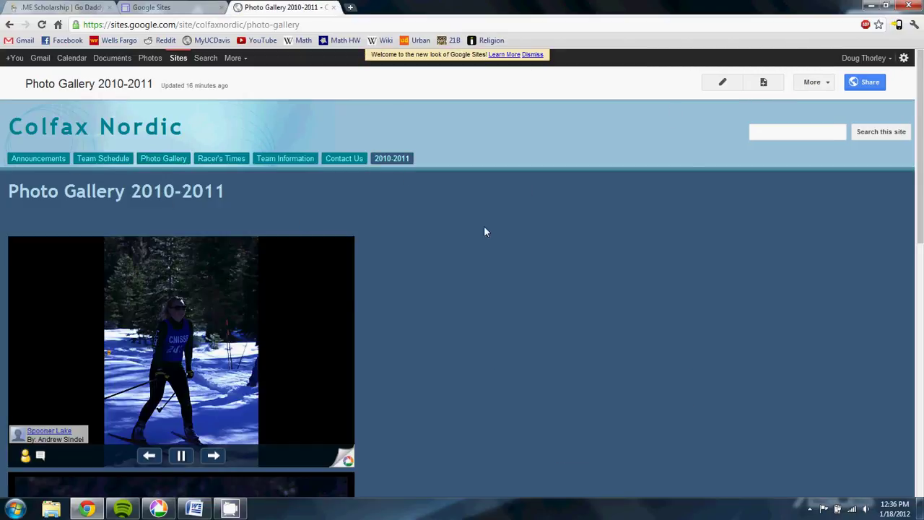
pyautogui.scroll(-1, 364, 280)
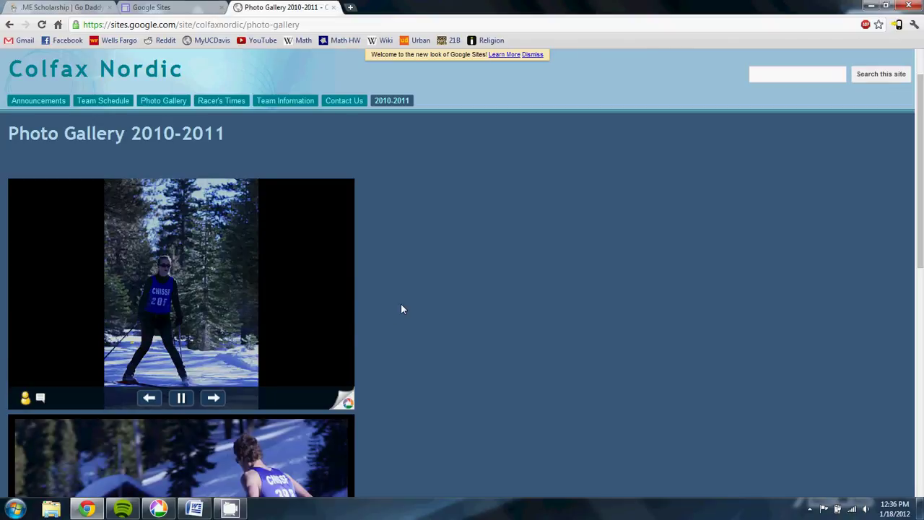
pyautogui.scroll(1, 402, 309)
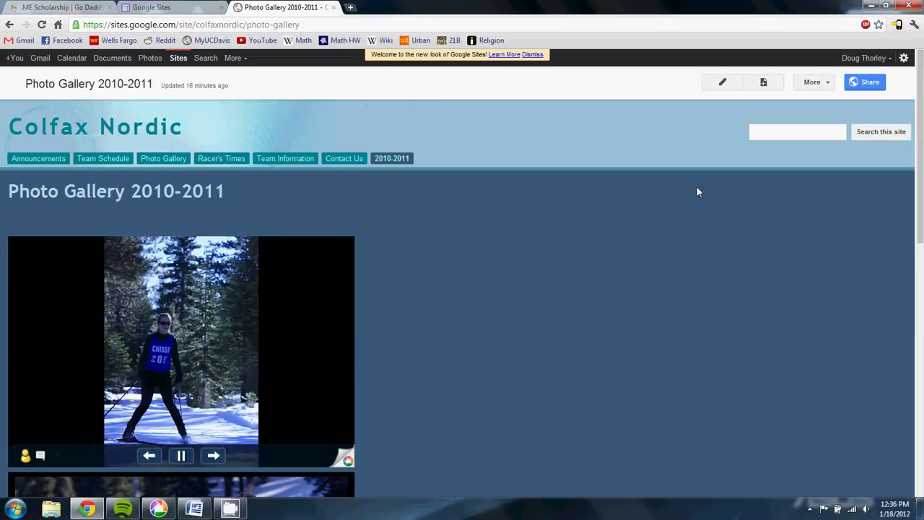
# Edit the Photo Gallery 2010-2011 page and choose the Nordic 10-11 album for a Picasa Web slideshow.
pyautogui.click(724, 84)
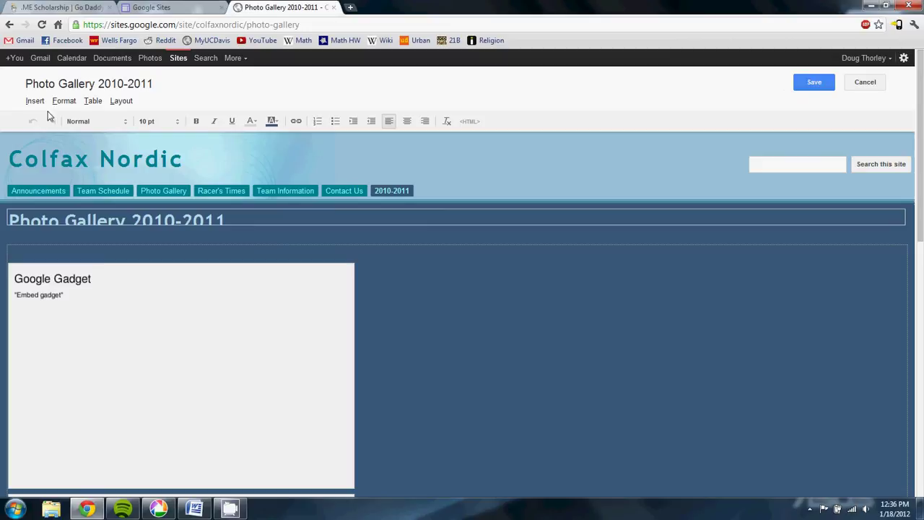
pyautogui.click(35, 102)
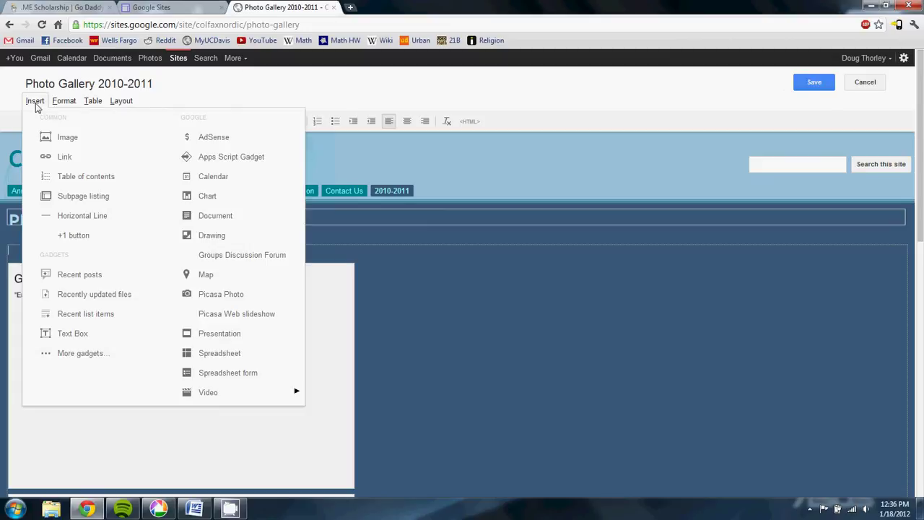
pyautogui.click(236, 319)
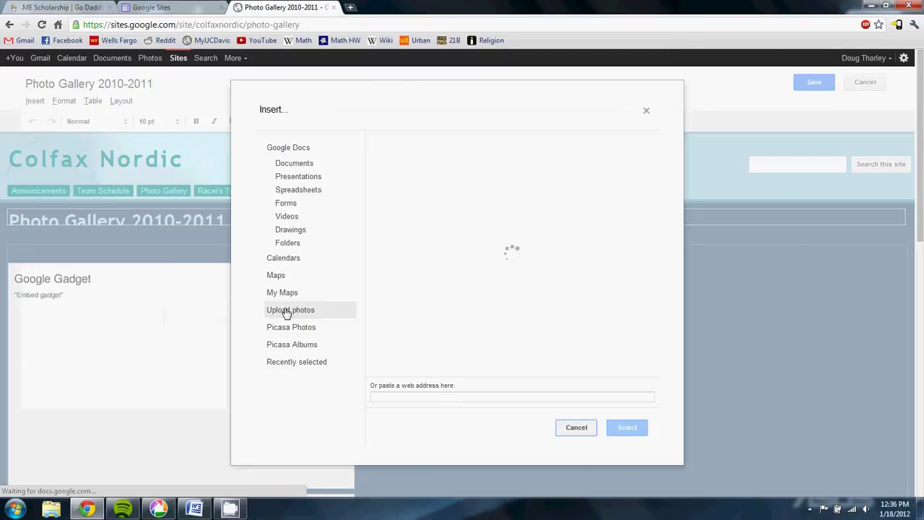
pyautogui.click(394, 298)
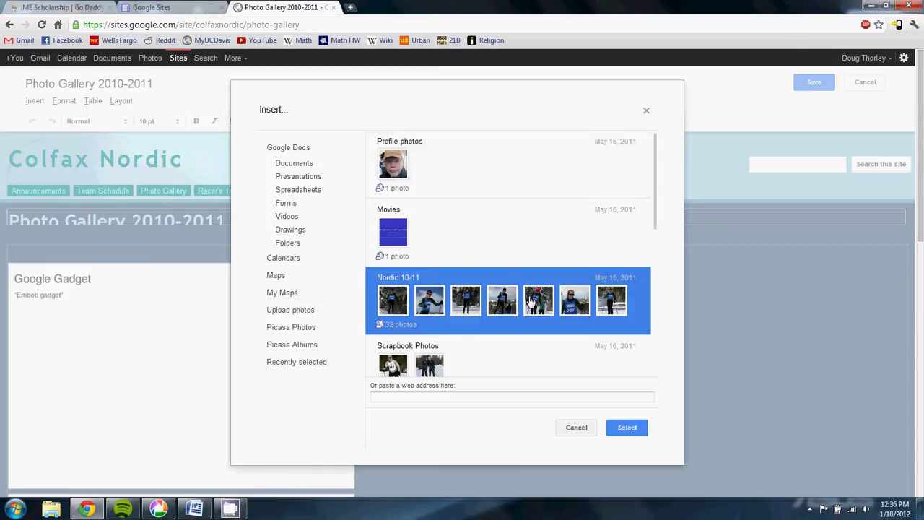
pyautogui.click(627, 427)
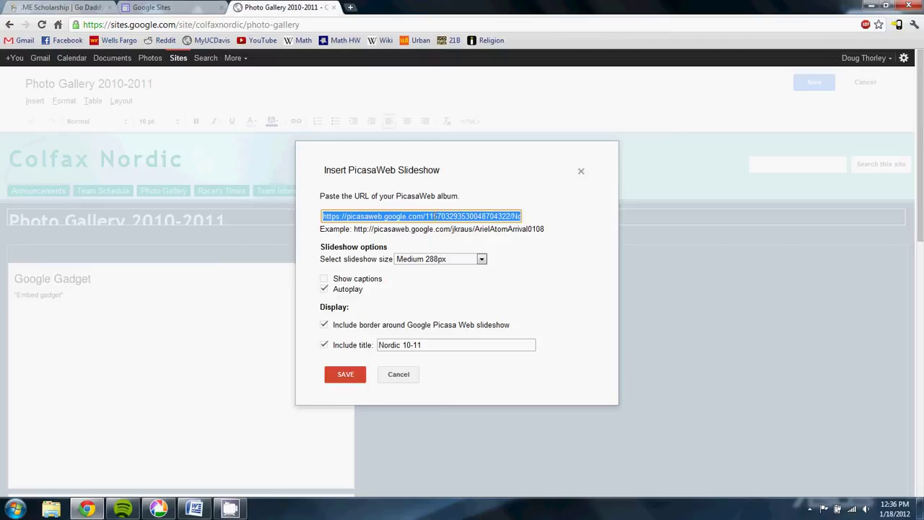
# Try the Large 400px slideshow size, check the other size options and cancel the slideshow insertion.
pyautogui.click(472, 260)
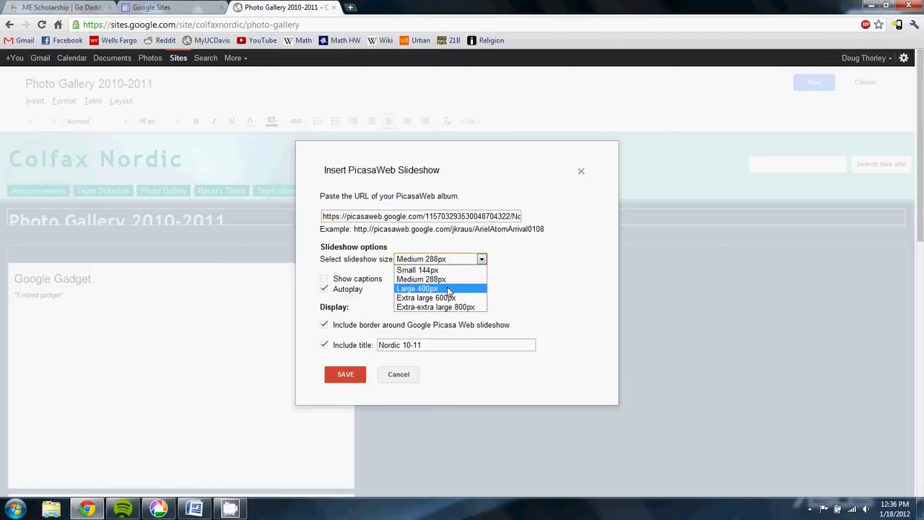
pyautogui.click(447, 290)
pyautogui.click(454, 260)
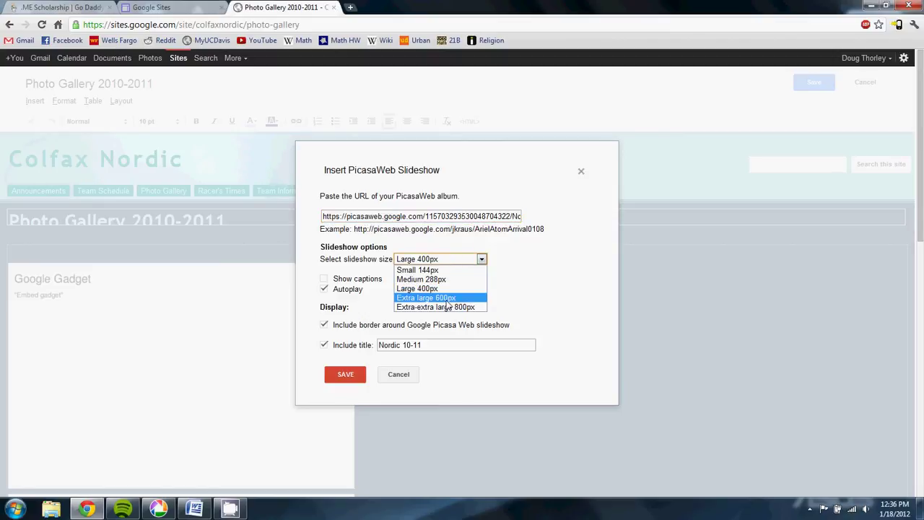
pyautogui.click(459, 262)
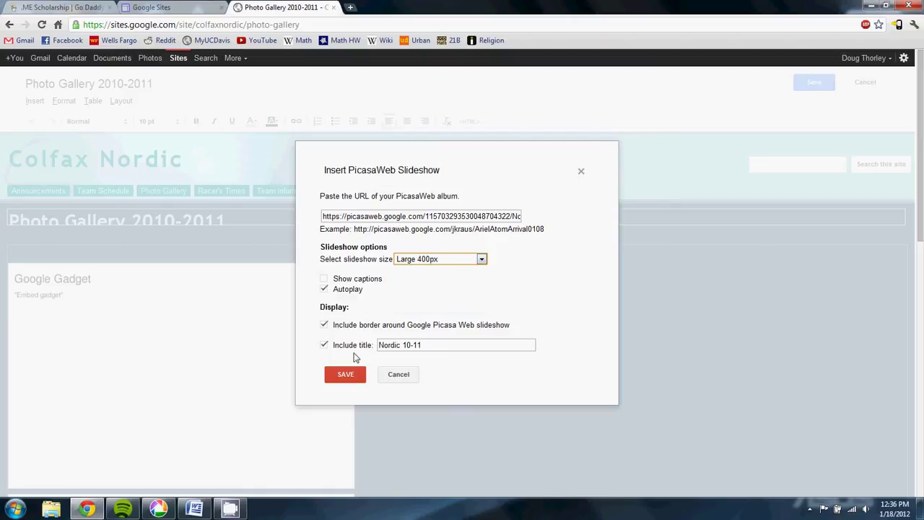
pyautogui.click(396, 374)
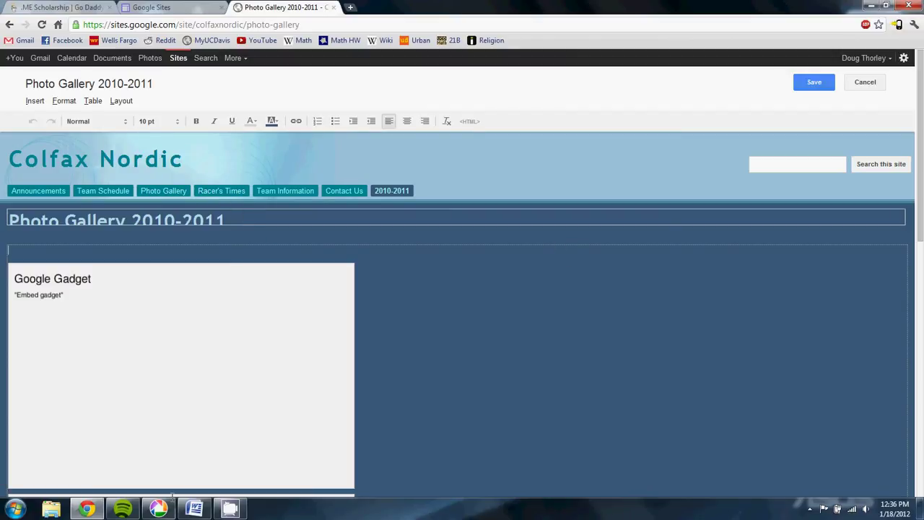
# Switch to Picasa 3, view the Google sign-in required for syncing the Pictures folder to the web, and dismiss it.
pyautogui.click(173, 462)
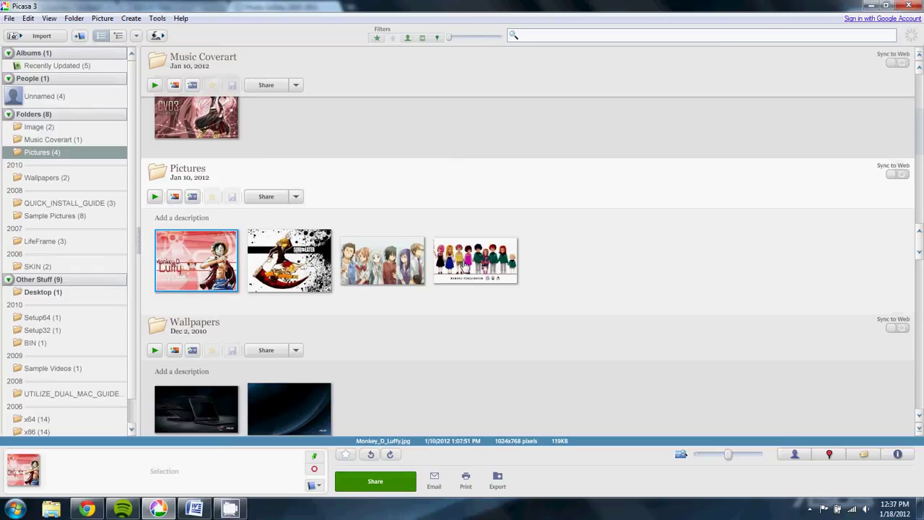
pyautogui.click(890, 20)
pyautogui.click(896, 175)
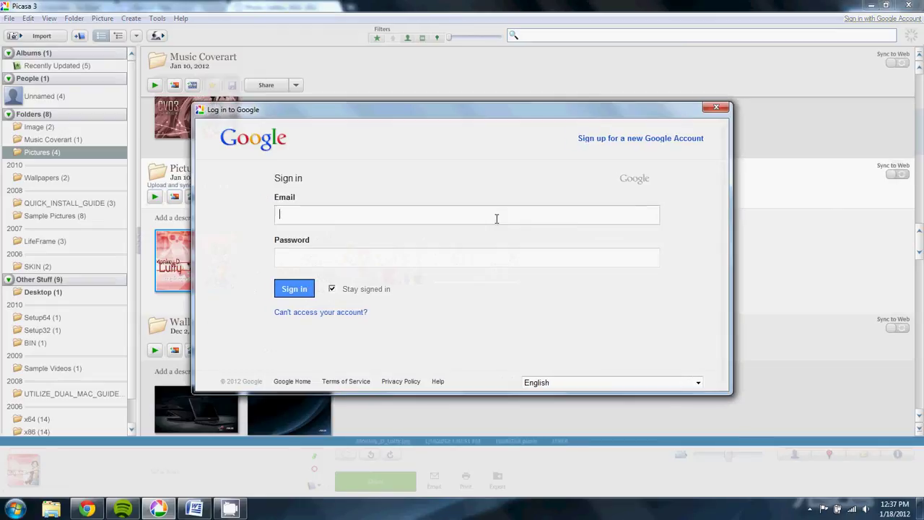
pyautogui.click(721, 109)
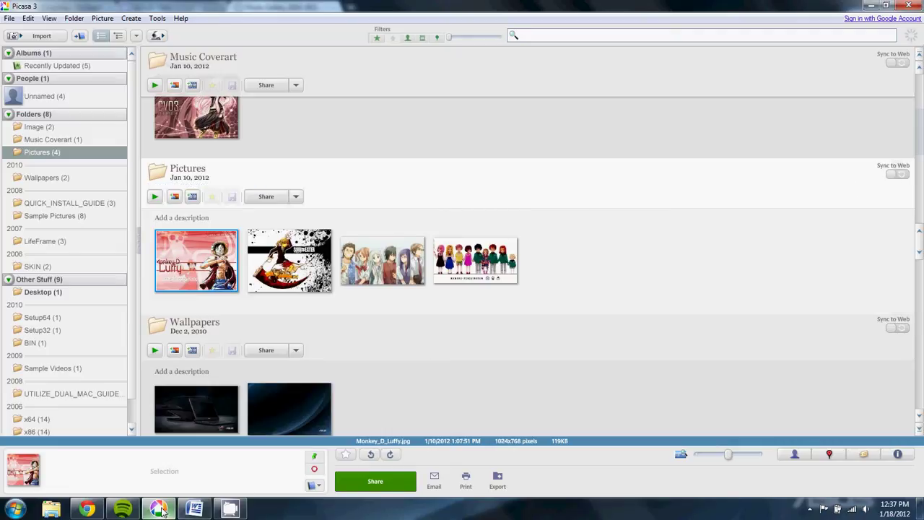
pyautogui.click(86, 508)
pyautogui.click(352, 8)
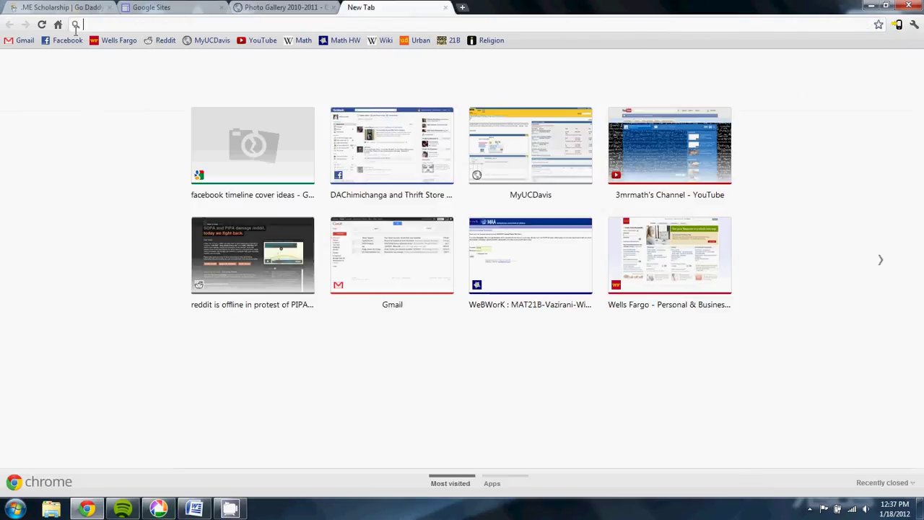
pyautogui.write('www.google.com')
pyautogui.press('Return')
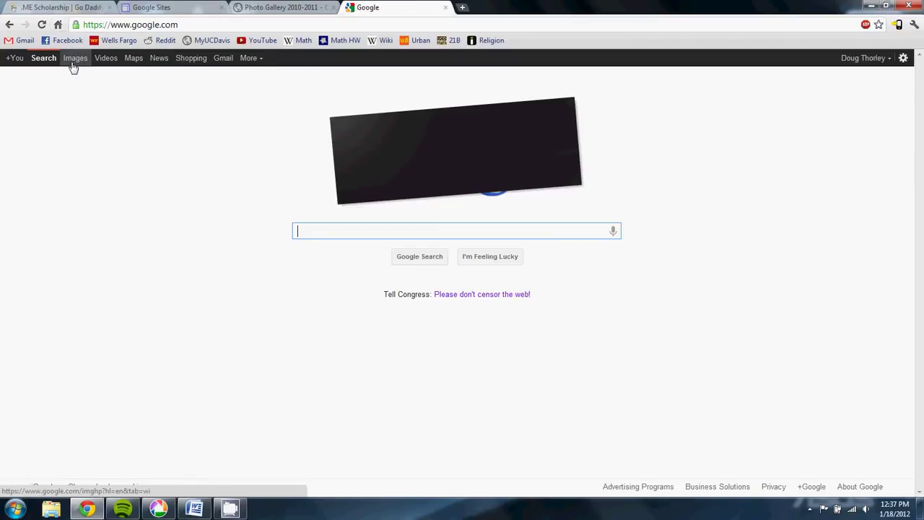
pyautogui.click(249, 59)
pyautogui.click(280, 201)
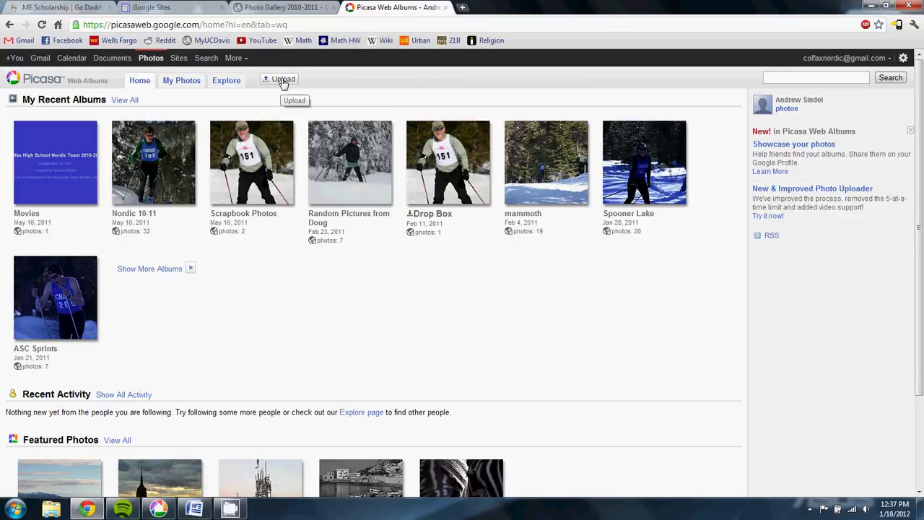
# View the mammoth album and its second photo, return to the albums home page and close Picasa Web Albums.
pyautogui.moveTo(166, 511)
pyautogui.click(542, 185)
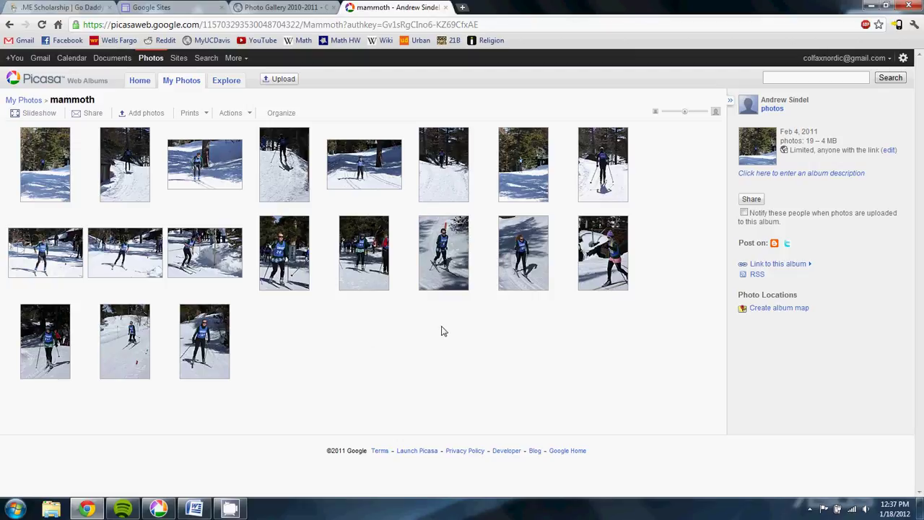
pyautogui.click(138, 184)
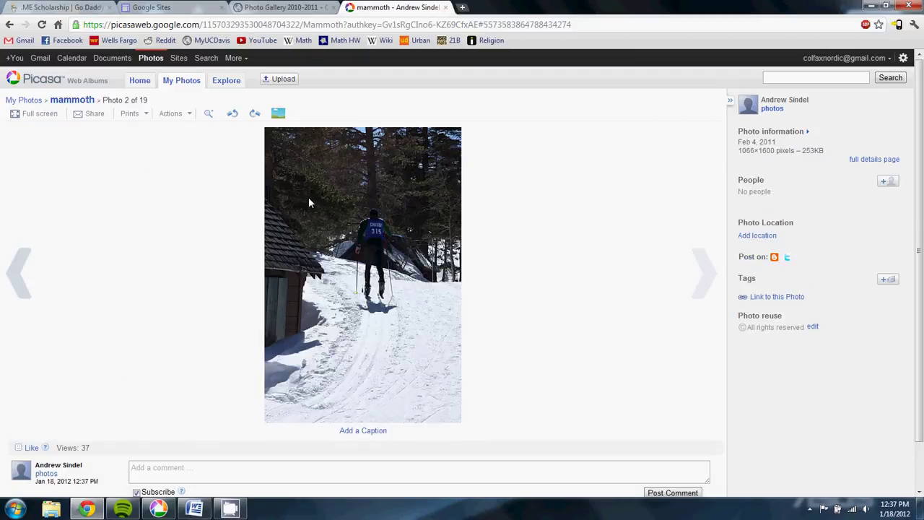
pyautogui.click(136, 82)
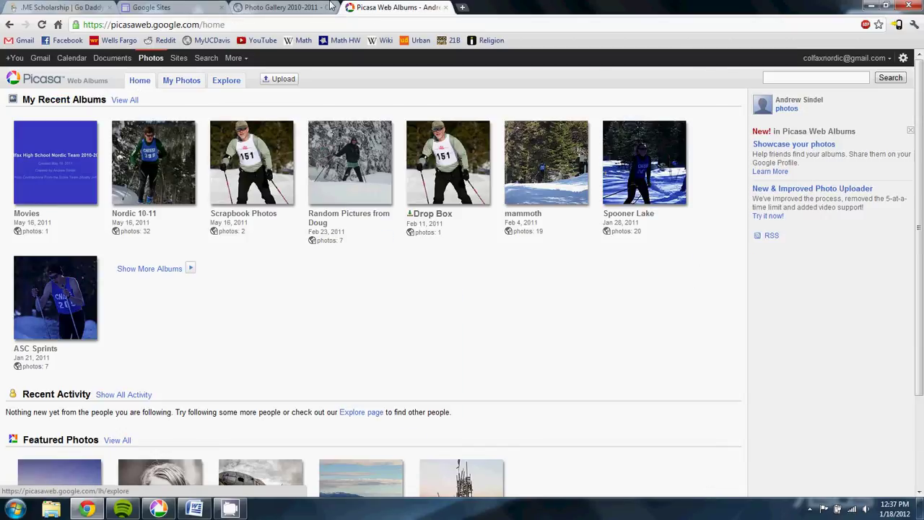
pyautogui.click(443, 9)
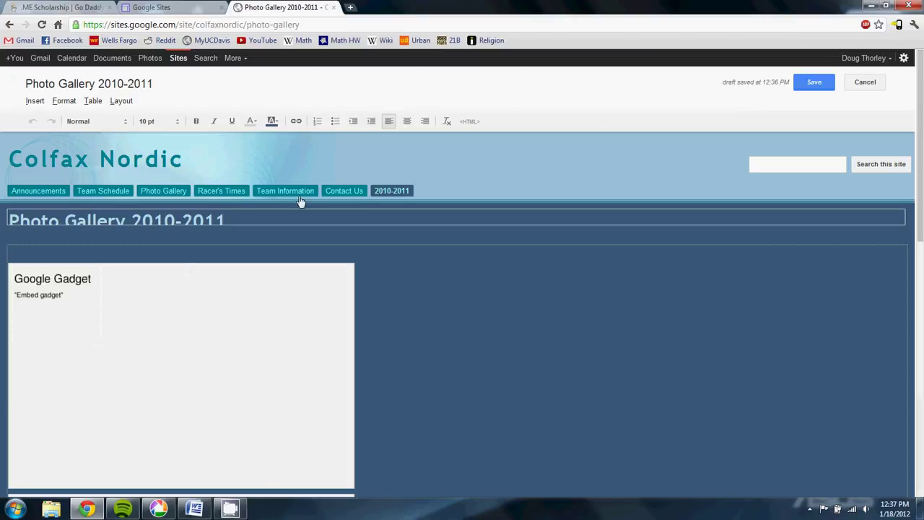
# Save the Photo Gallery 2010-2011 page and go to the Racer's Times page.
pyautogui.click(816, 84)
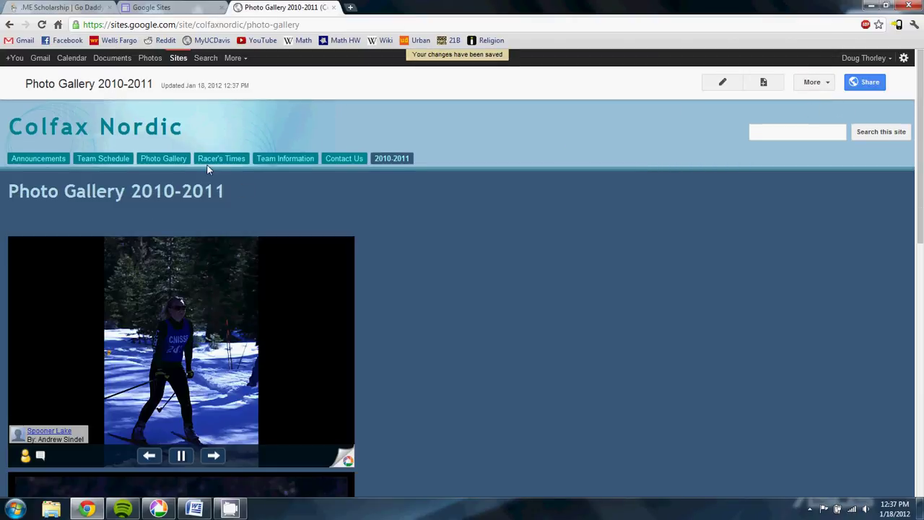
pyautogui.click(220, 161)
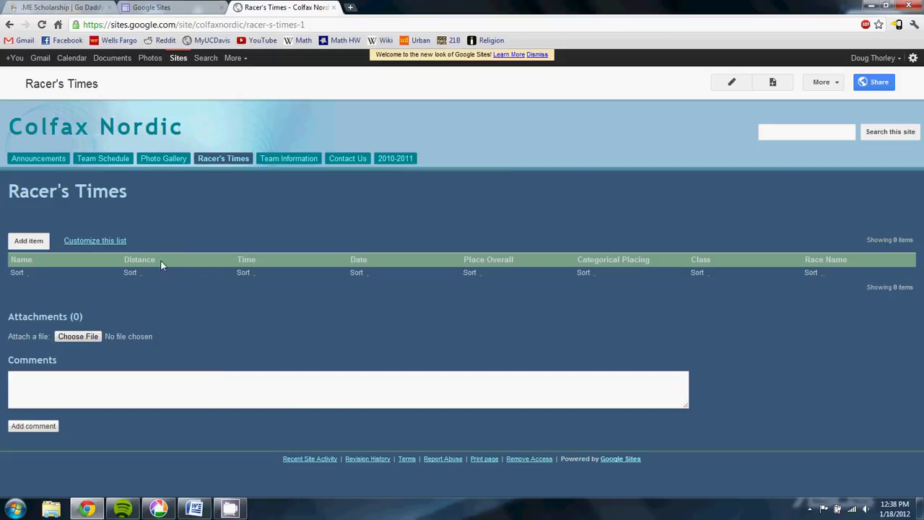
# Open the Racer's Times page for editing, look over the elements that can be inserted, and save the page.
pyautogui.click(733, 85)
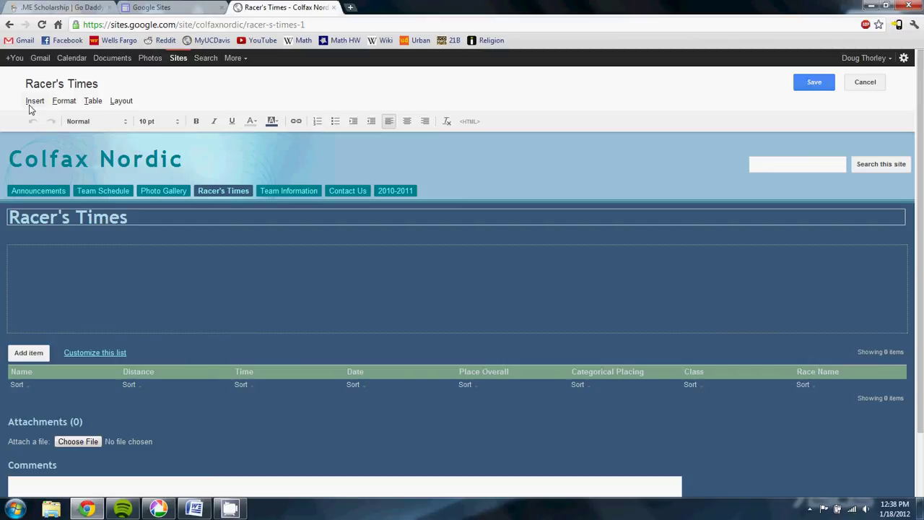
pyautogui.click(32, 103)
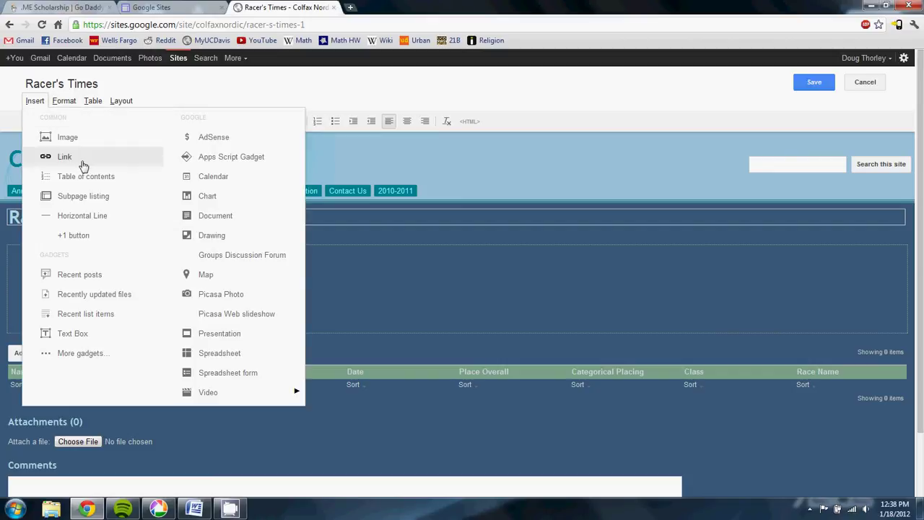
pyautogui.click(577, 261)
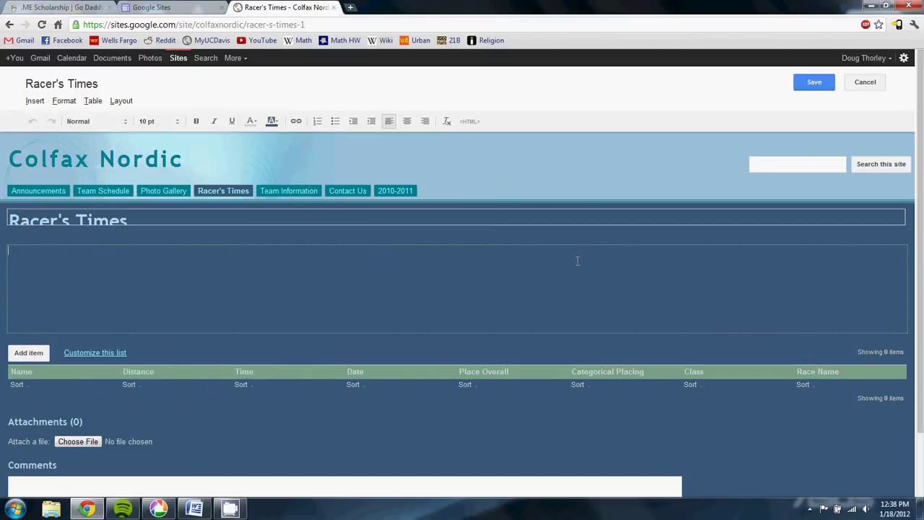
pyautogui.click(797, 86)
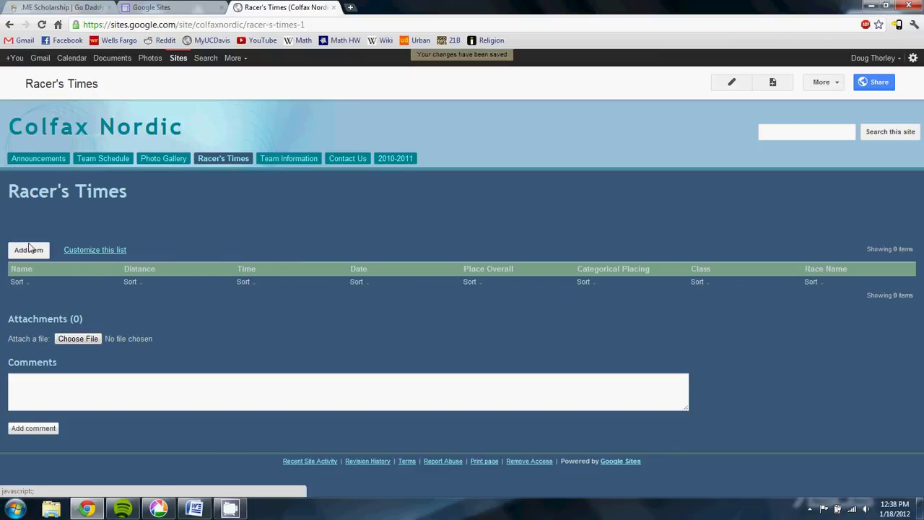
# Start a new Racer's Times item with the racer's name, distance 6km, time 30:00 and date January 10, 2012.
pyautogui.click(34, 252)
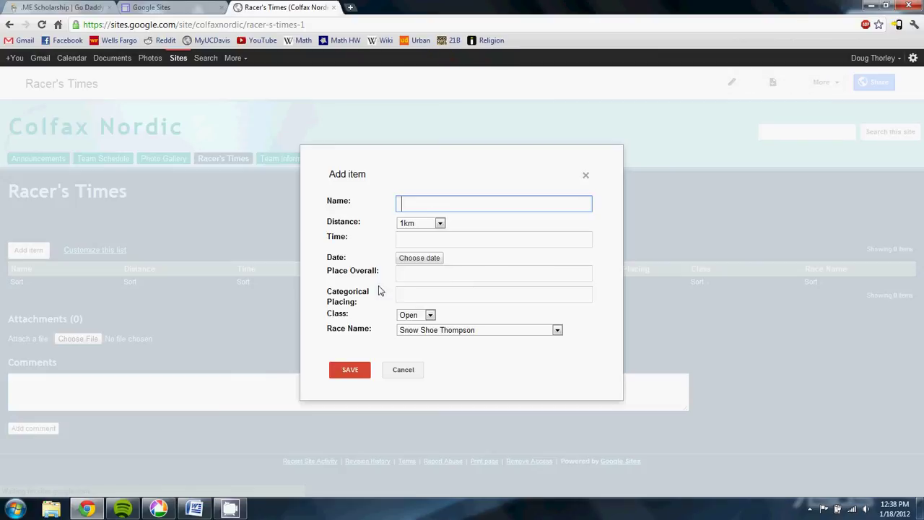
pyautogui.click(436, 223)
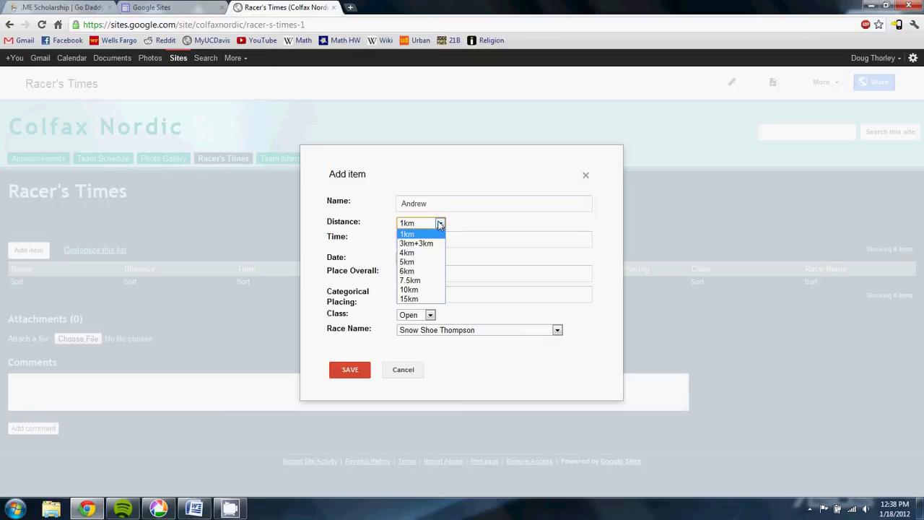
pyautogui.click(425, 244)
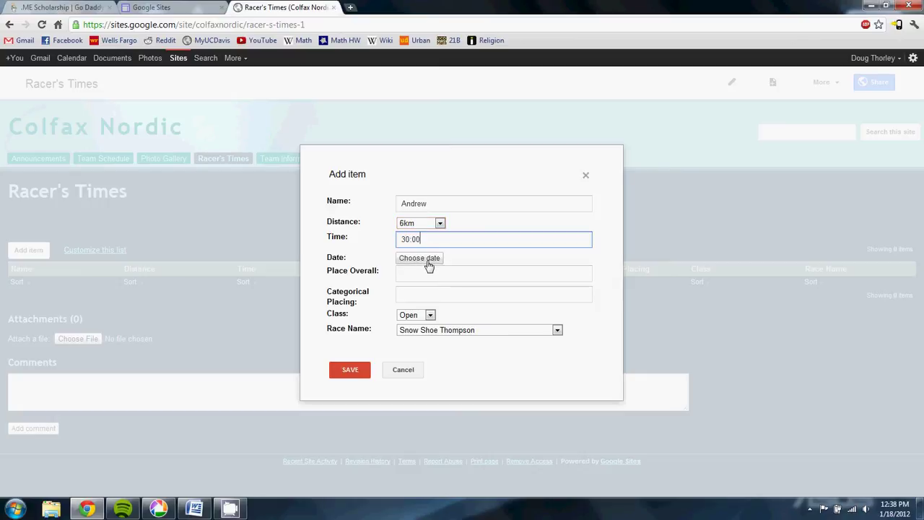
pyautogui.click(428, 264)
pyautogui.click(445, 306)
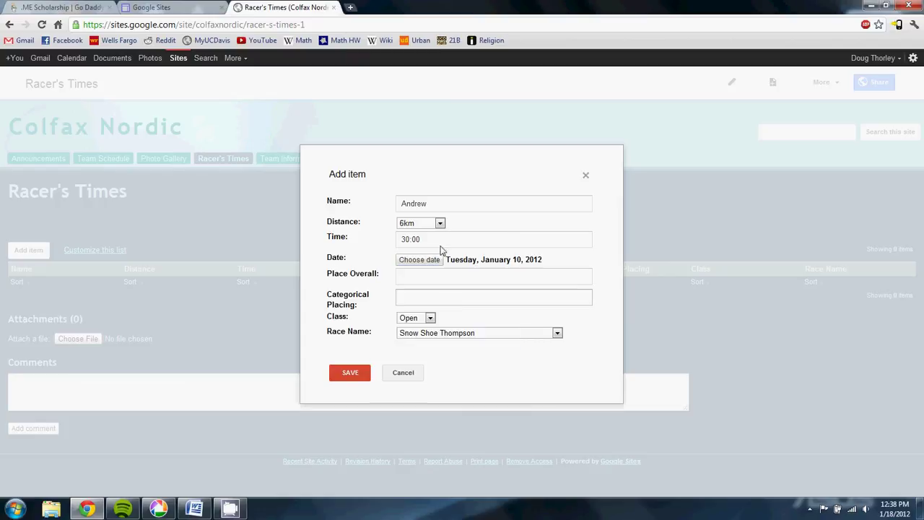
# Enter overall place 30/60, categorical placing 19/20, class Open and race Snow Shoe Thompson, and save the item.
pyautogui.click(412, 278)
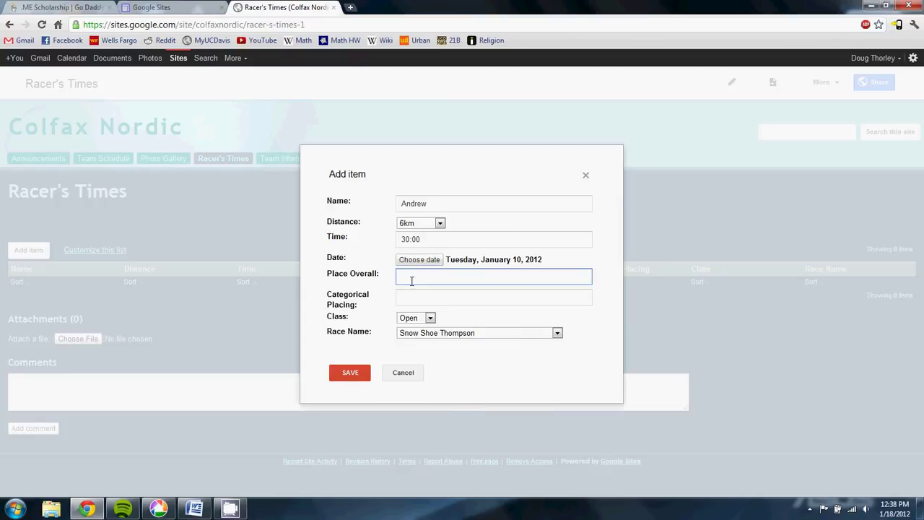
pyautogui.write('30/60')
pyautogui.click(408, 296)
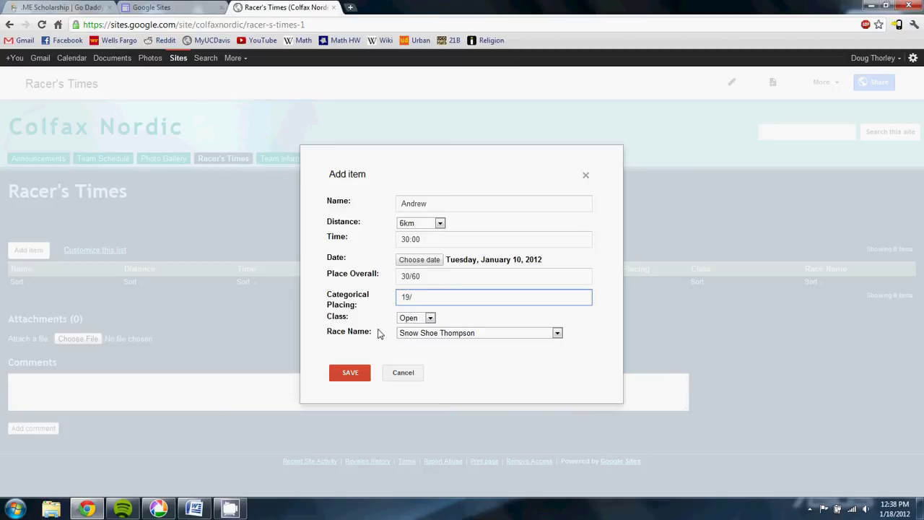
pyautogui.click(429, 317)
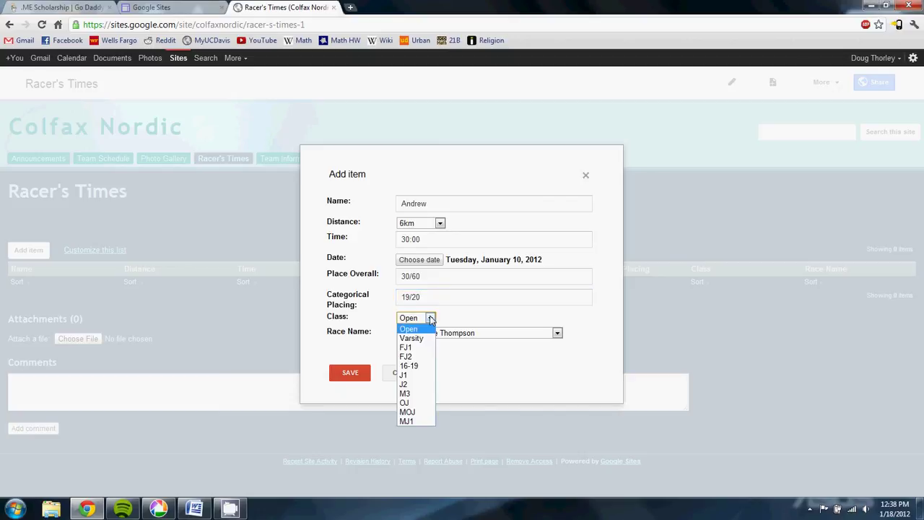
pyautogui.click(410, 328)
pyautogui.click(469, 332)
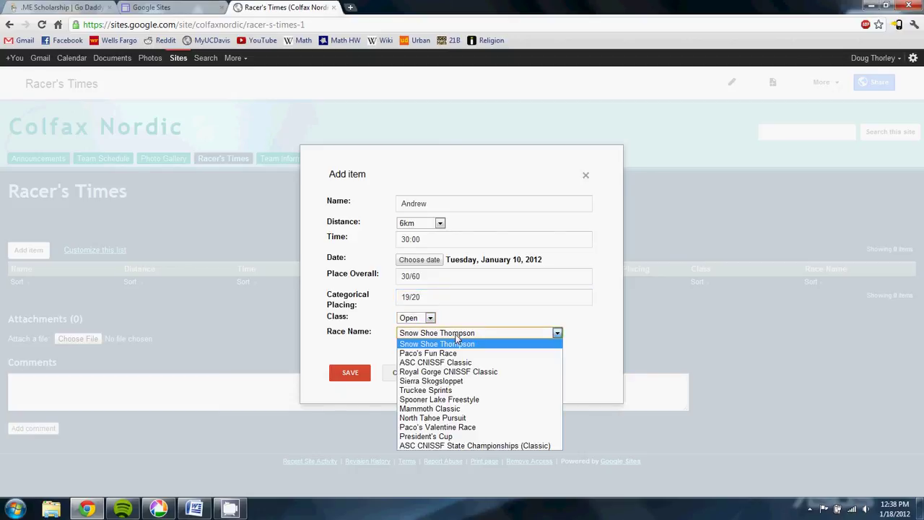
pyautogui.click(470, 332)
pyautogui.click(424, 337)
pyautogui.click(503, 303)
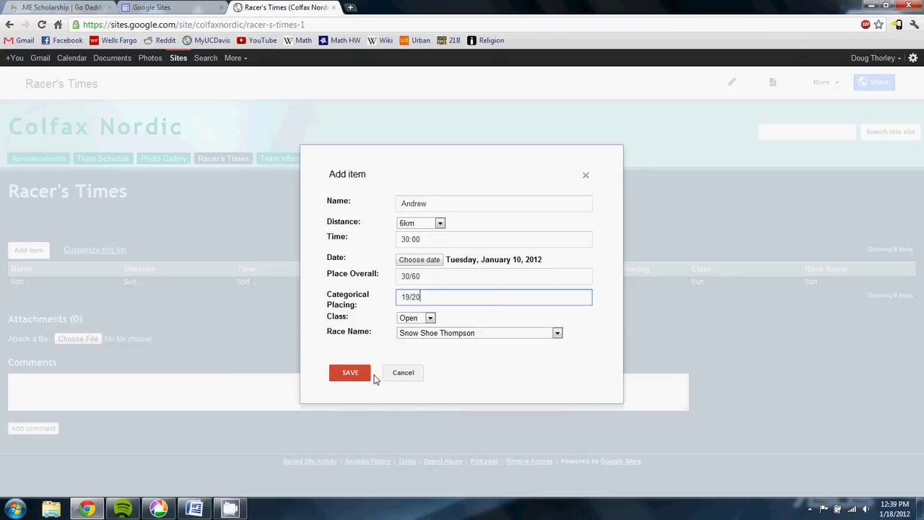
pyautogui.click(350, 372)
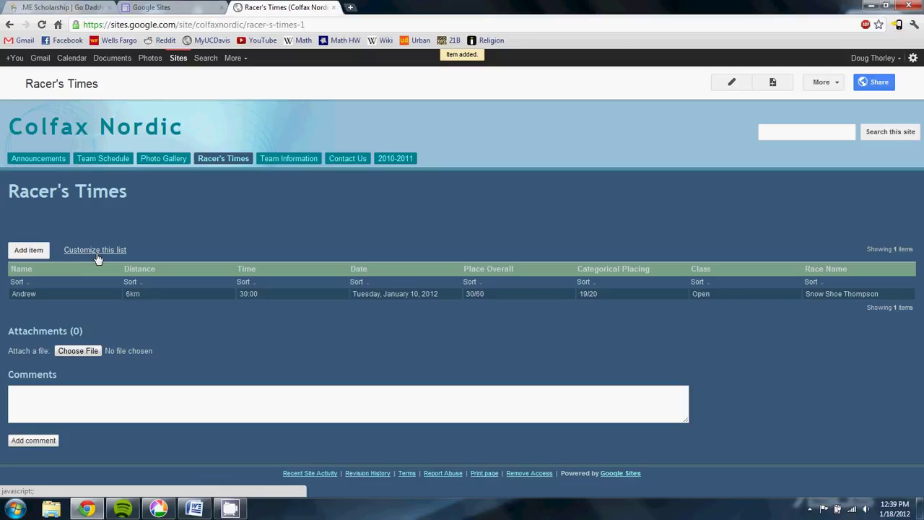
# Open the list's column settings and examine the Class column's available types and dropdown options.
pyautogui.click(96, 252)
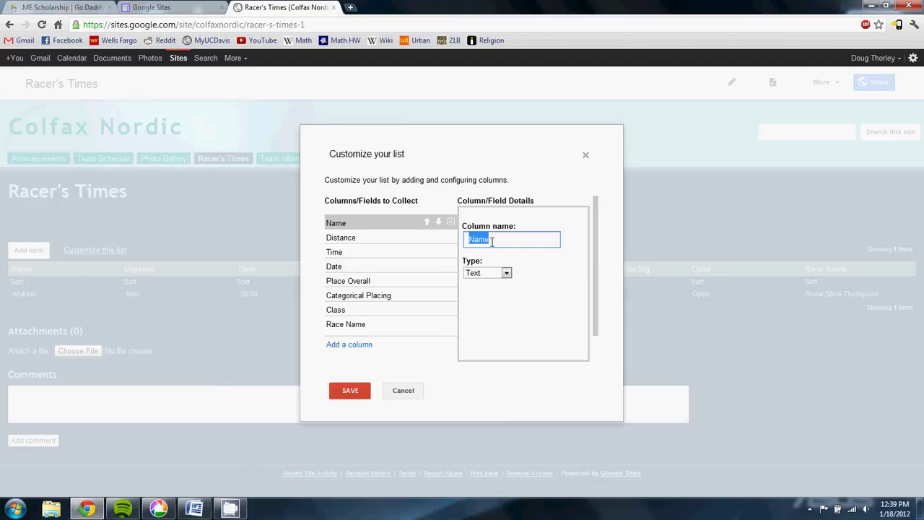
pyautogui.write('Name')
pyautogui.click(362, 313)
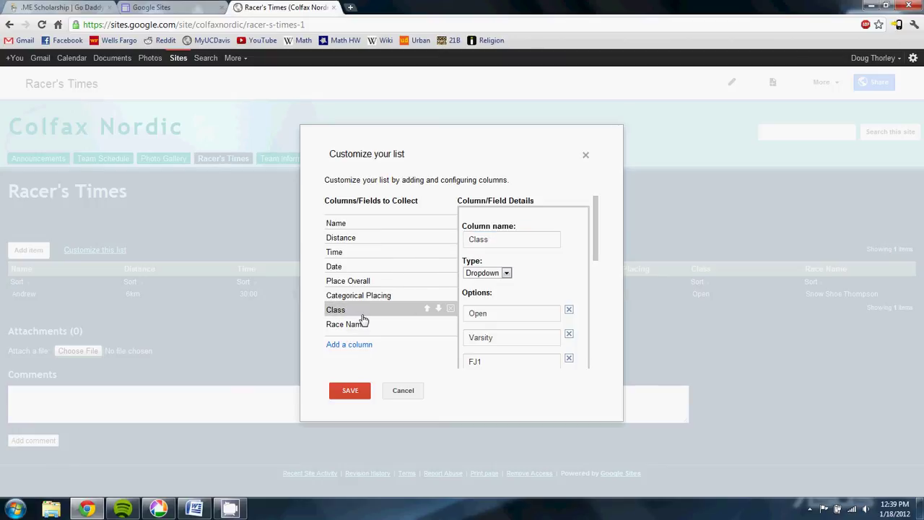
pyautogui.click(507, 274)
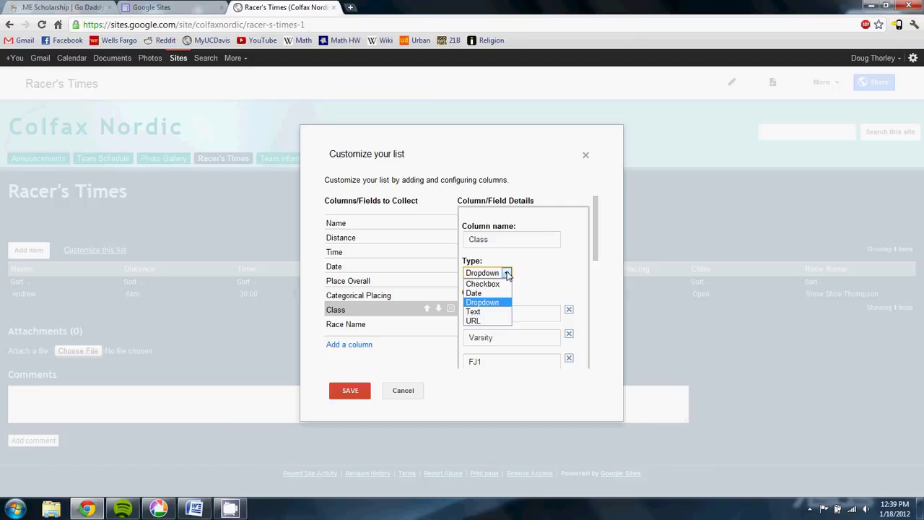
pyautogui.click(507, 275)
pyautogui.moveTo(598, 249); pyautogui.dragTo(584, 347)
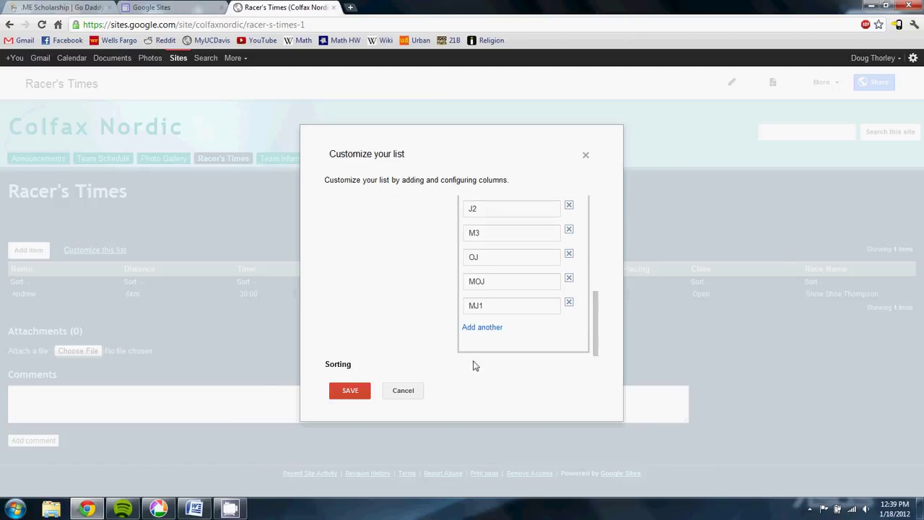
# Try adding a J1 option to the end of the Class dropdown, remove it again and save the list settings.
pyautogui.click(482, 327)
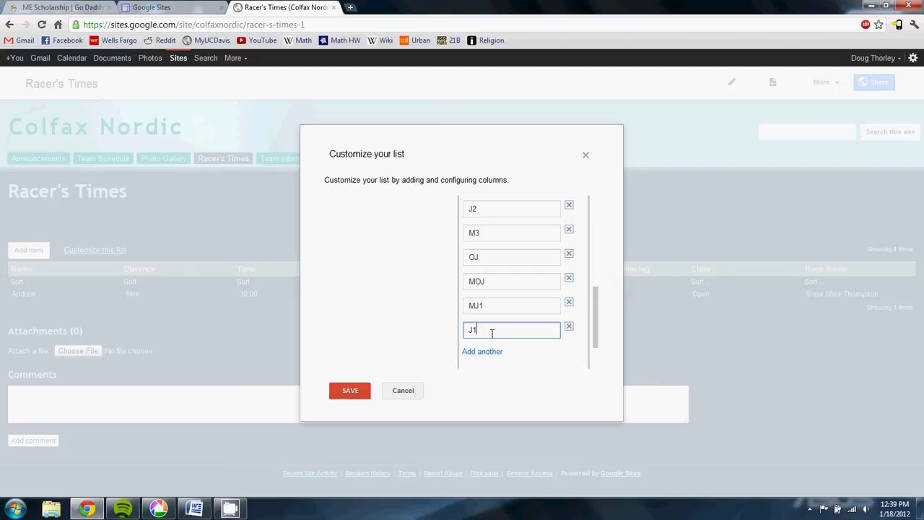
pyautogui.click(568, 329)
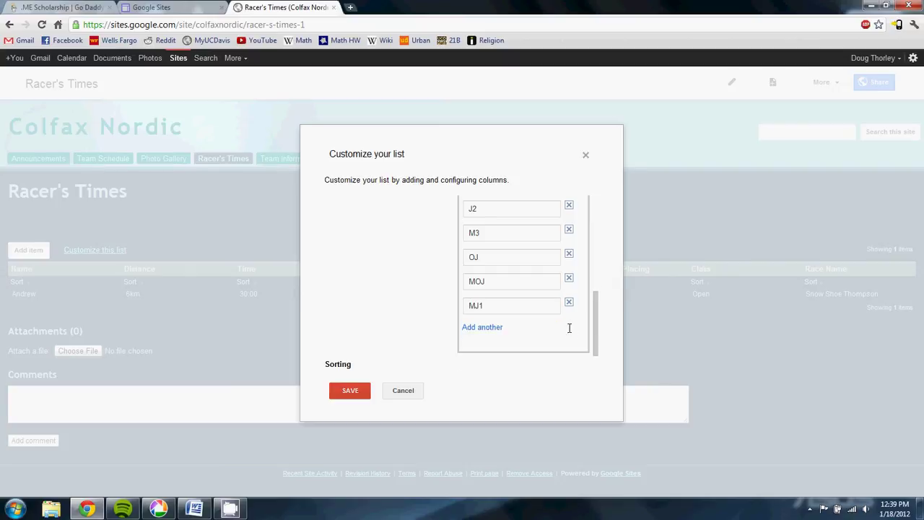
pyautogui.scroll(4, 505, 310)
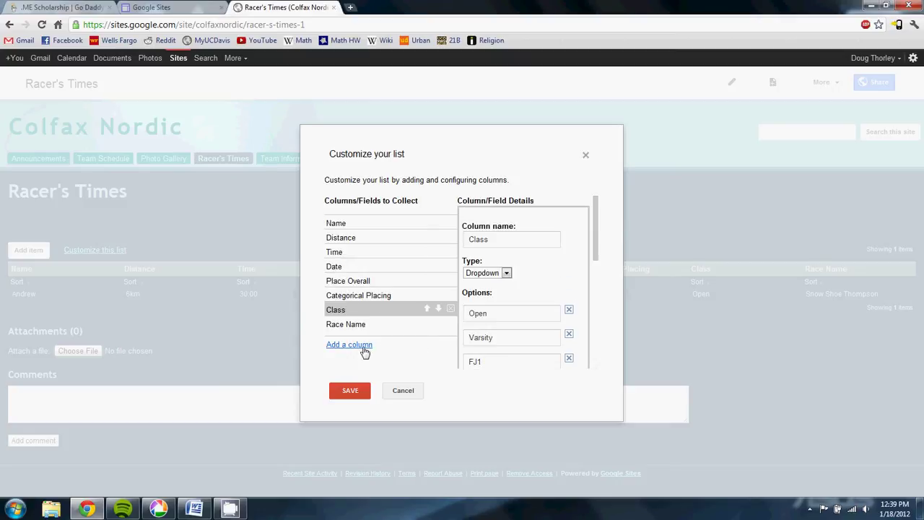
pyautogui.click(363, 399)
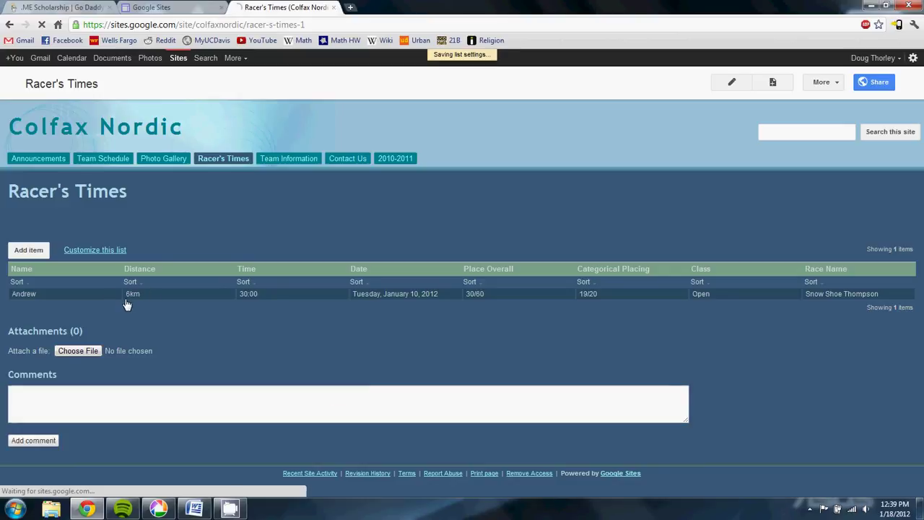
# Delete the 6km Snow Shoe Thompson entry from the Racer's Times list.
pyautogui.click(29, 296)
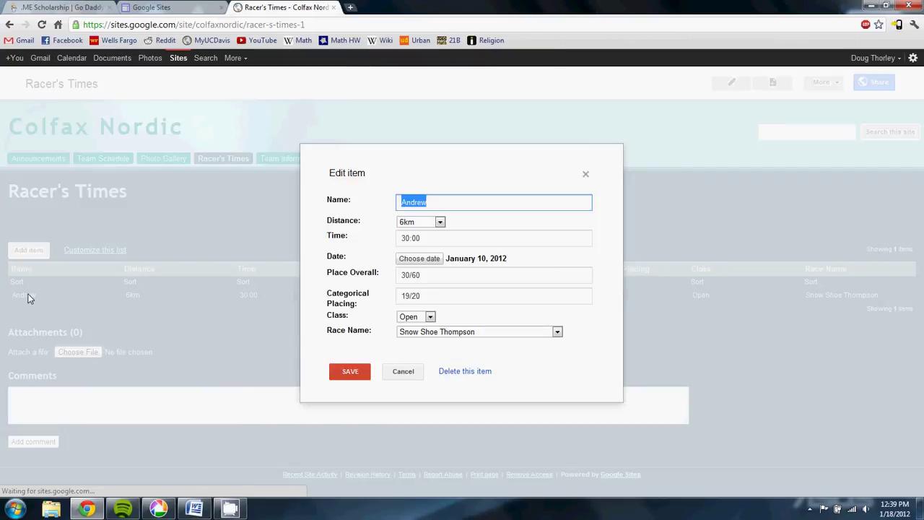
pyautogui.click(465, 370)
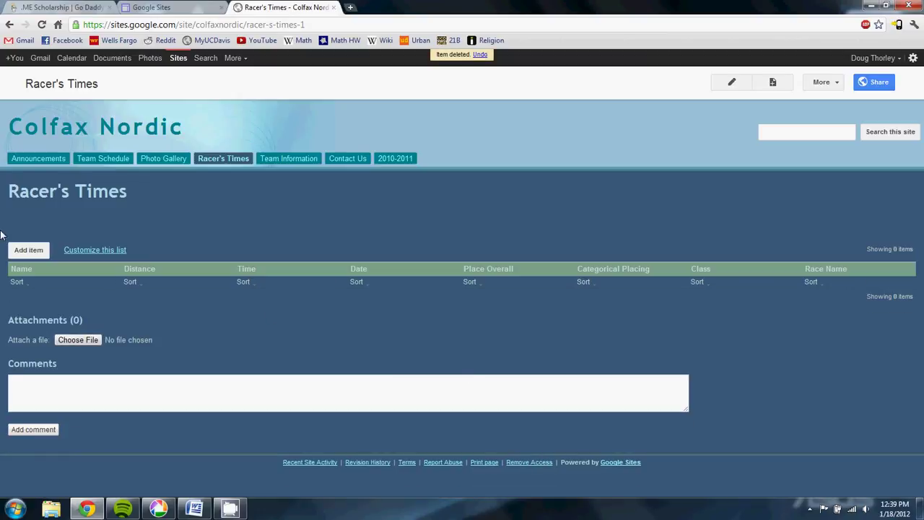
# Open the Team Information page and review its team description, coach details and embedded practice location map.
pyautogui.click(285, 159)
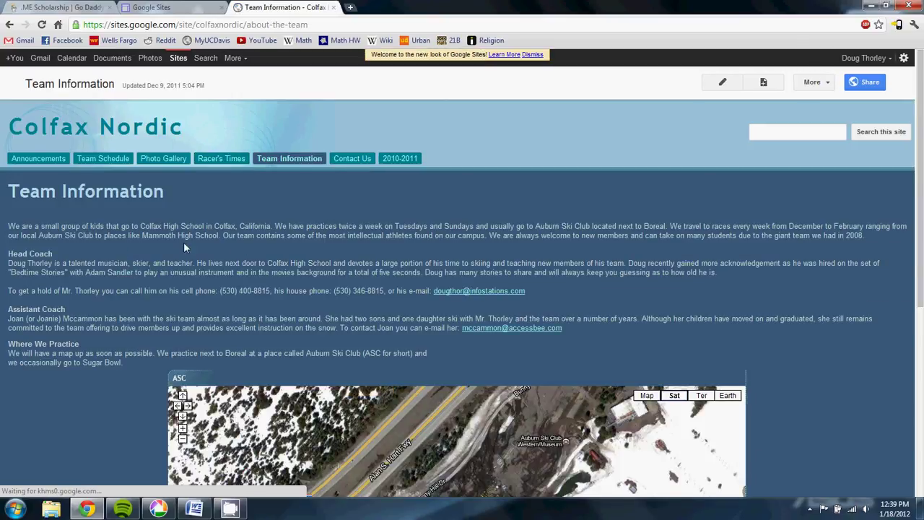
pyautogui.scroll(-3, 99, 303)
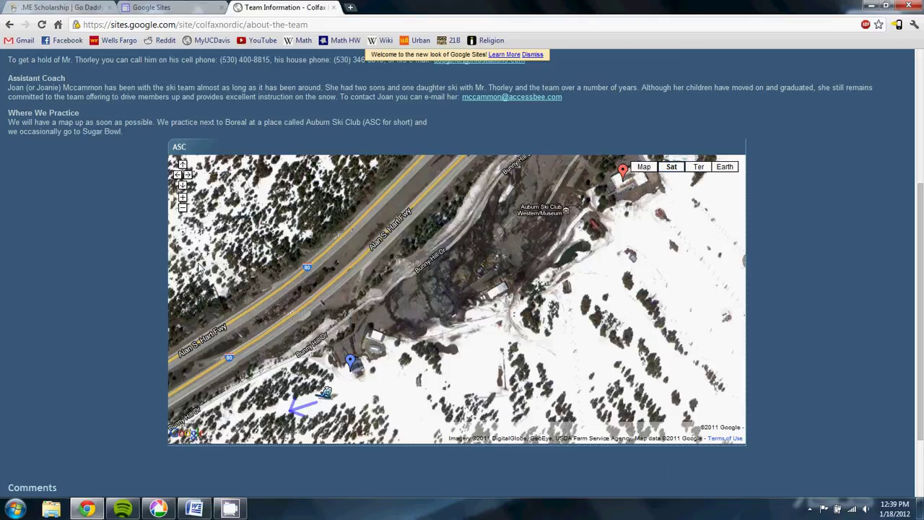
pyautogui.scroll(2, 160, 270)
pyautogui.scroll(2, 324, 178)
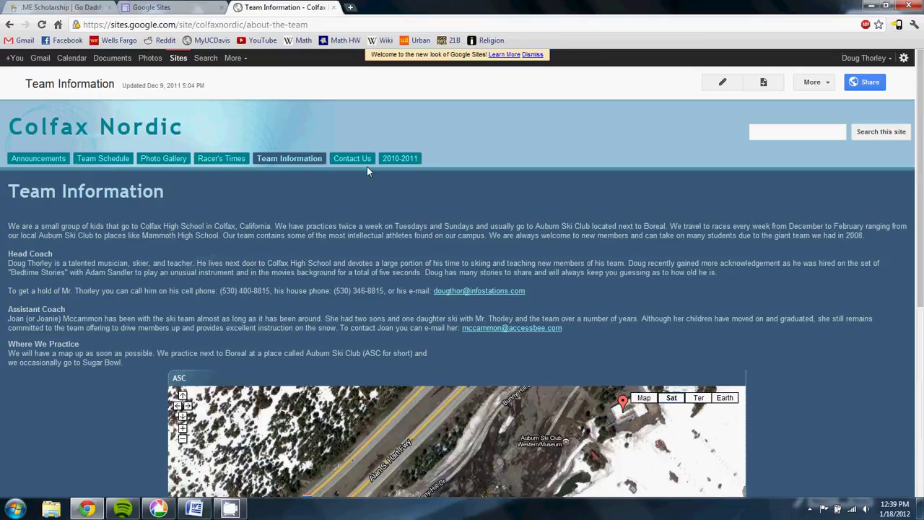
pyautogui.moveTo(378, 166)
pyautogui.scroll(-4, 116, 260)
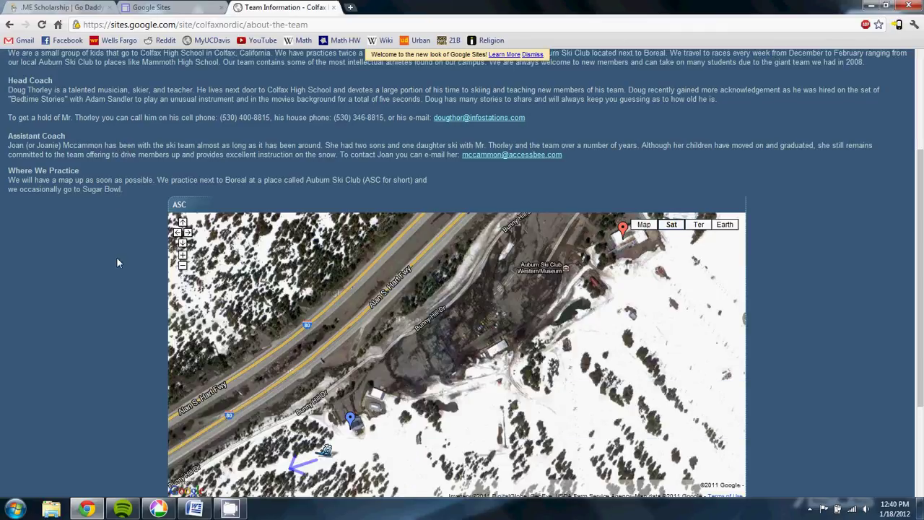
pyautogui.scroll(3, 115, 260)
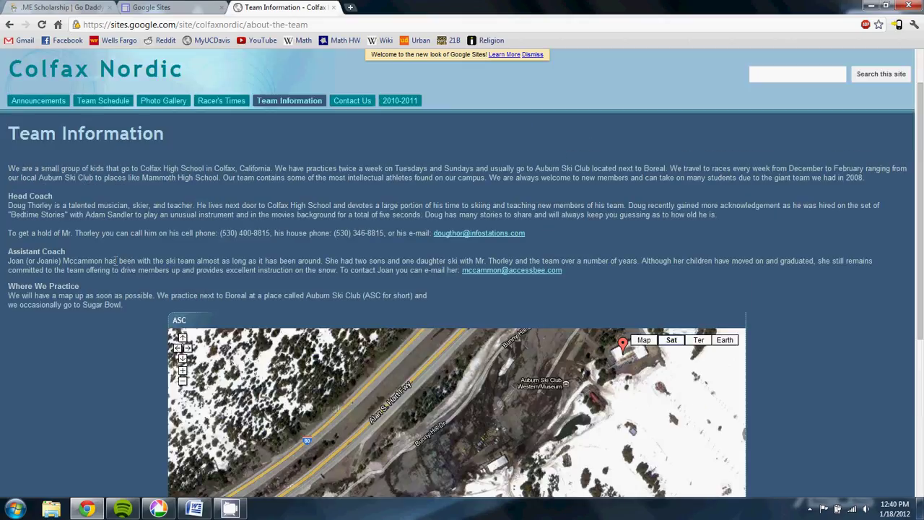